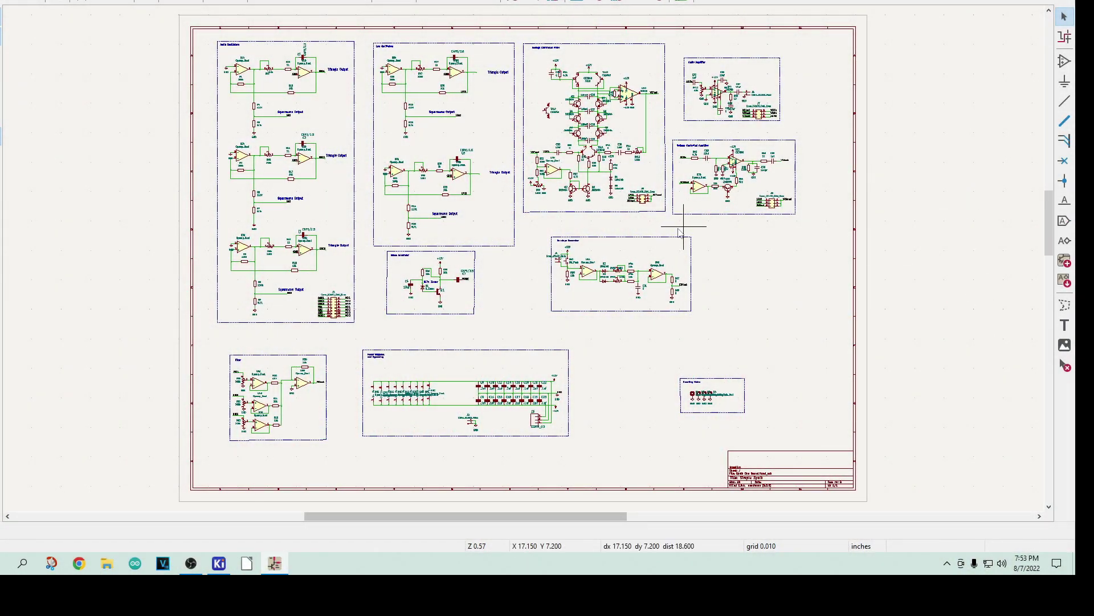
Step: Examine the oscillator sections and the voltage controlled filter circuit in the synth schematic
scroll(280, 94, up, 1)
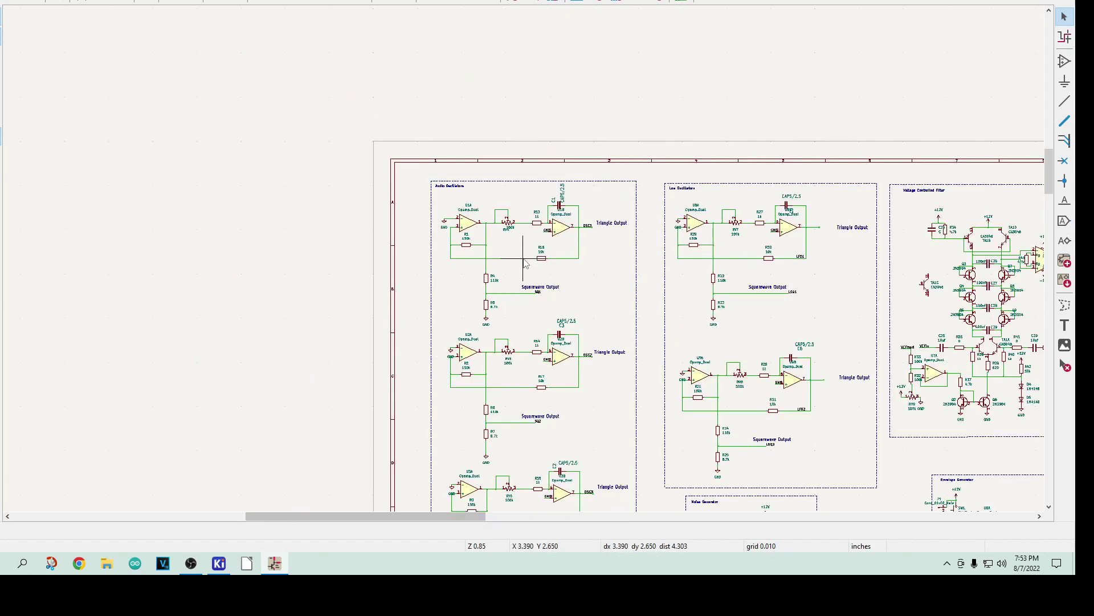
scroll(635, 368, up, 1)
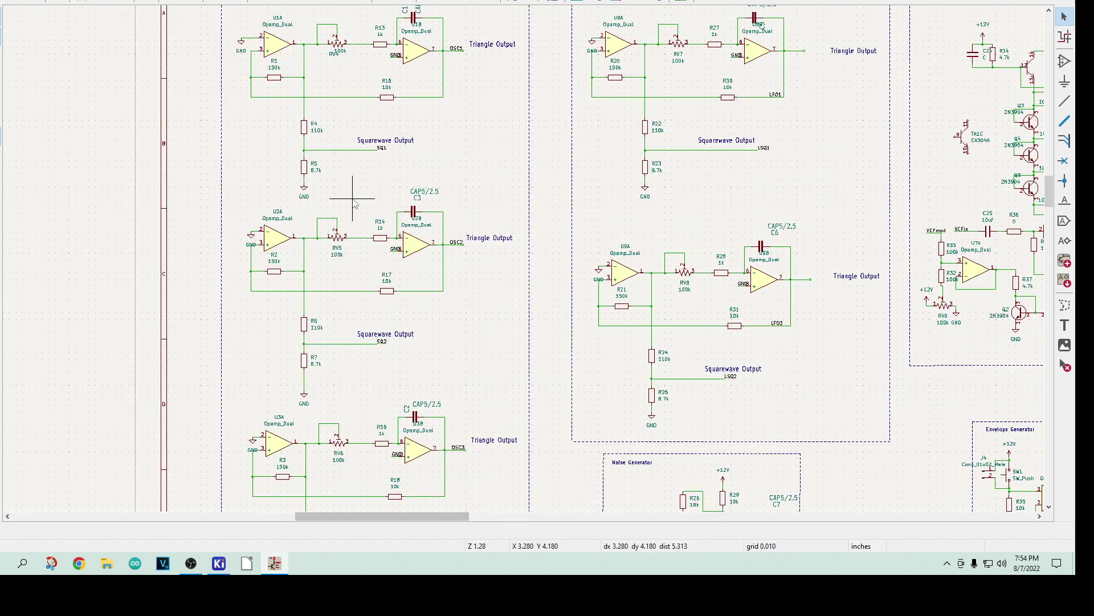
scroll(353, 200, down, 1)
scroll(953, 308, down, 1)
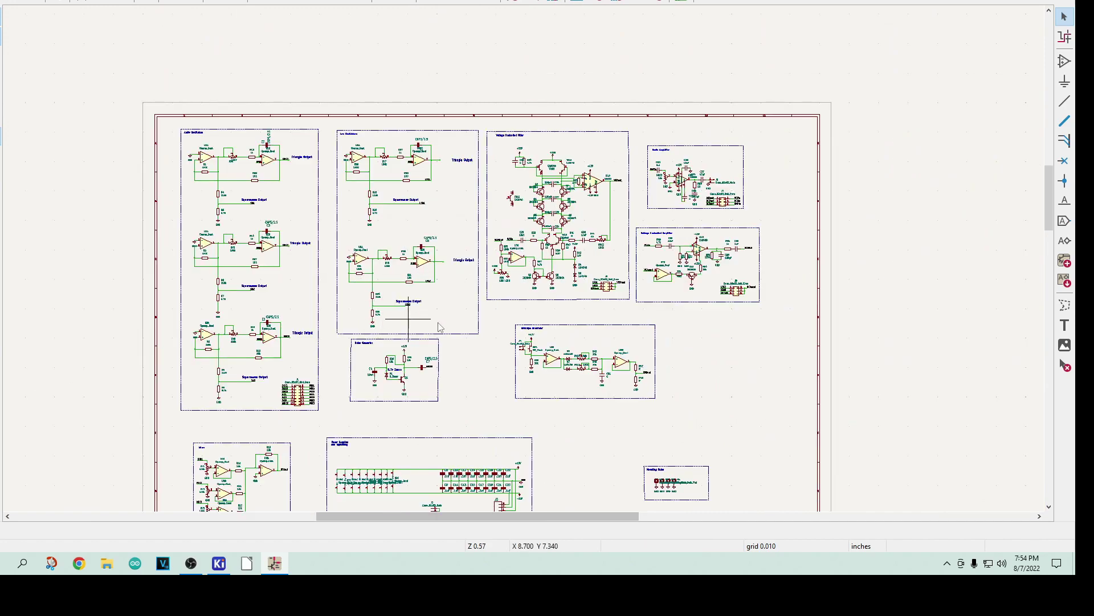
scroll(561, 265, up, 5)
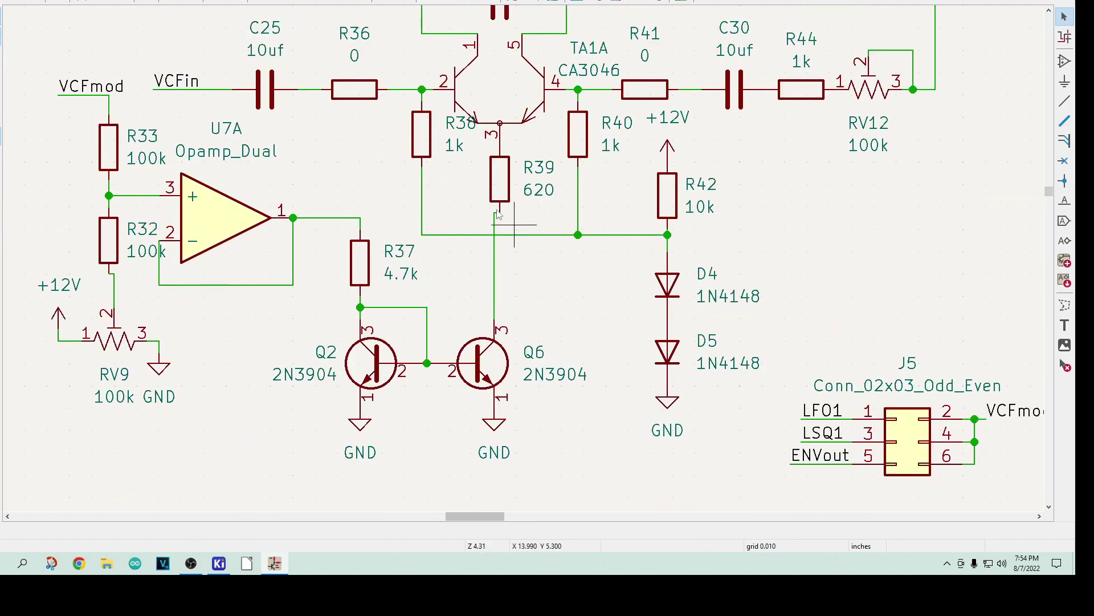
scroll(508, 222, down, 1)
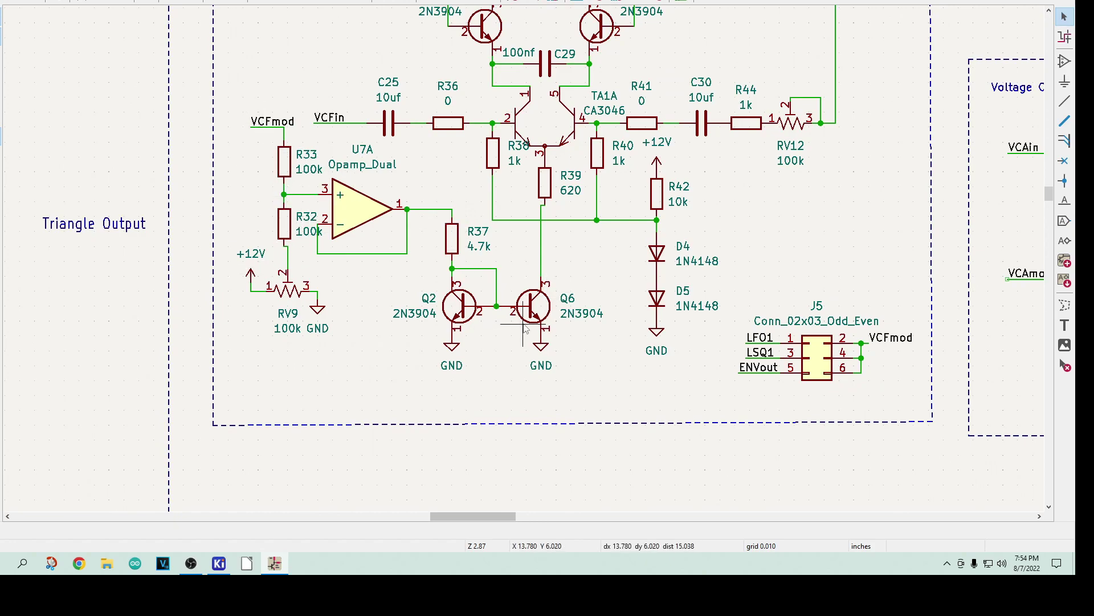
scroll(525, 329, down, 2)
scroll(528, 255, down, 2)
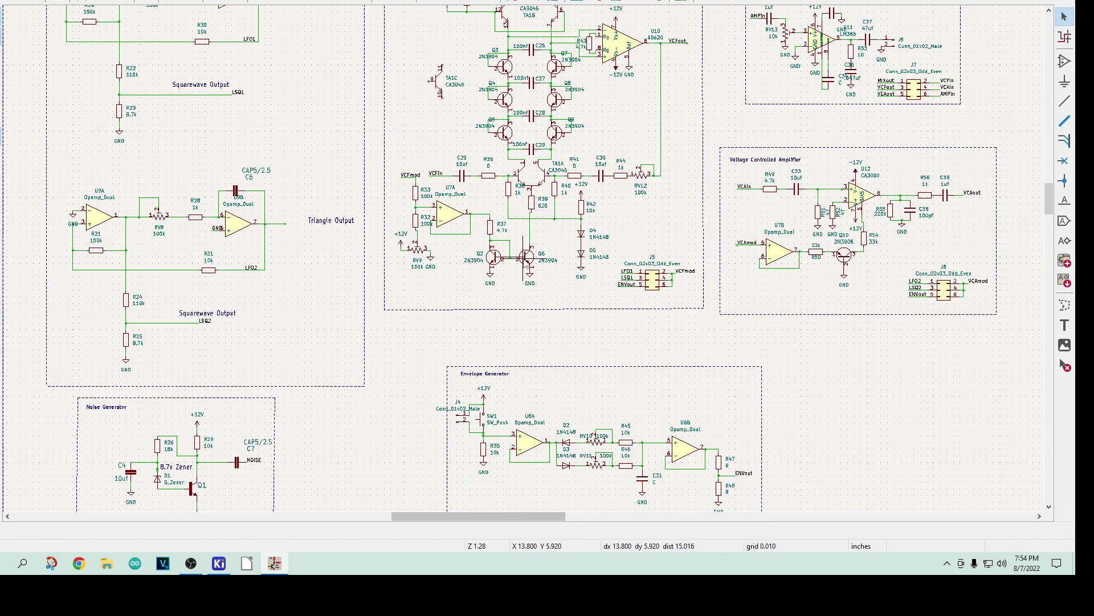
scroll(525, 262, down, 3)
Step: Examine the schematic's audio amplifier, voltage controlled amplifier, envelope generator and power supply sections
scroll(675, 124, up, 7)
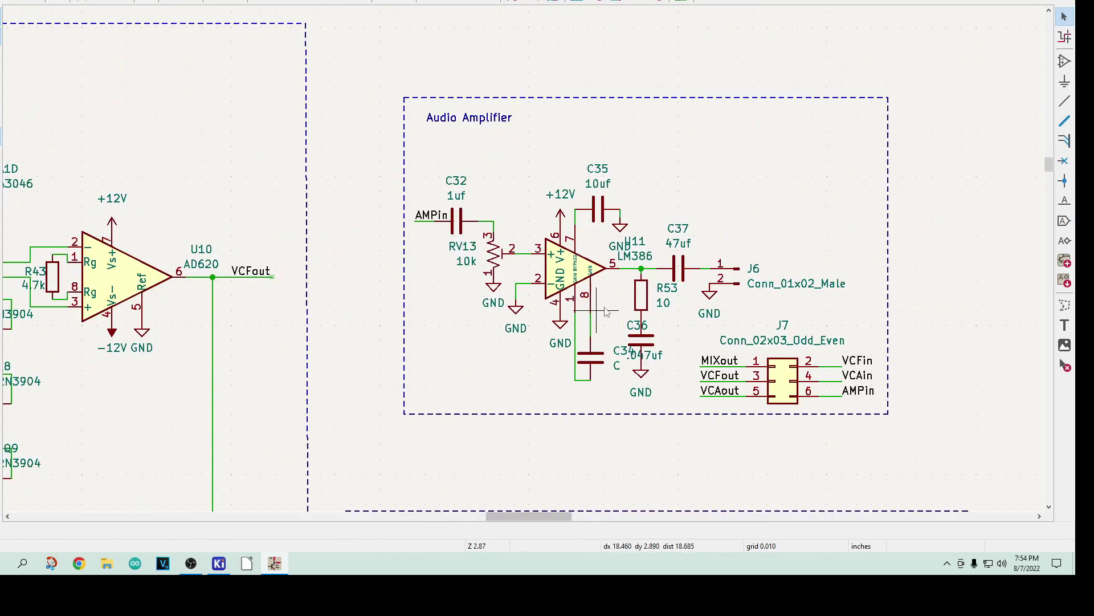
scroll(613, 277, down, 5)
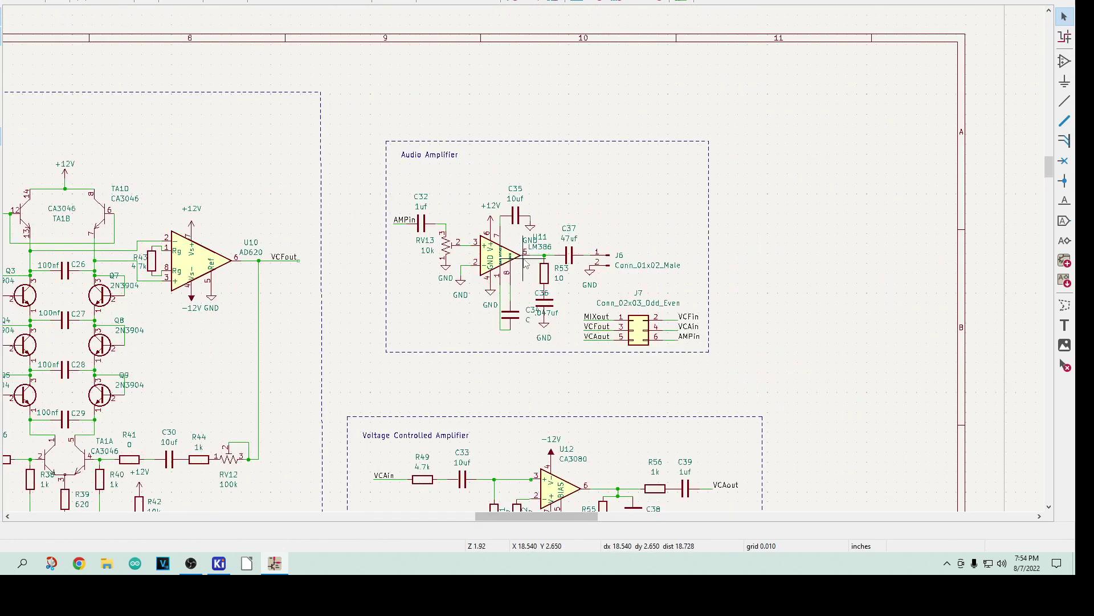
scroll(524, 263, up, 4)
scroll(525, 262, up, 2)
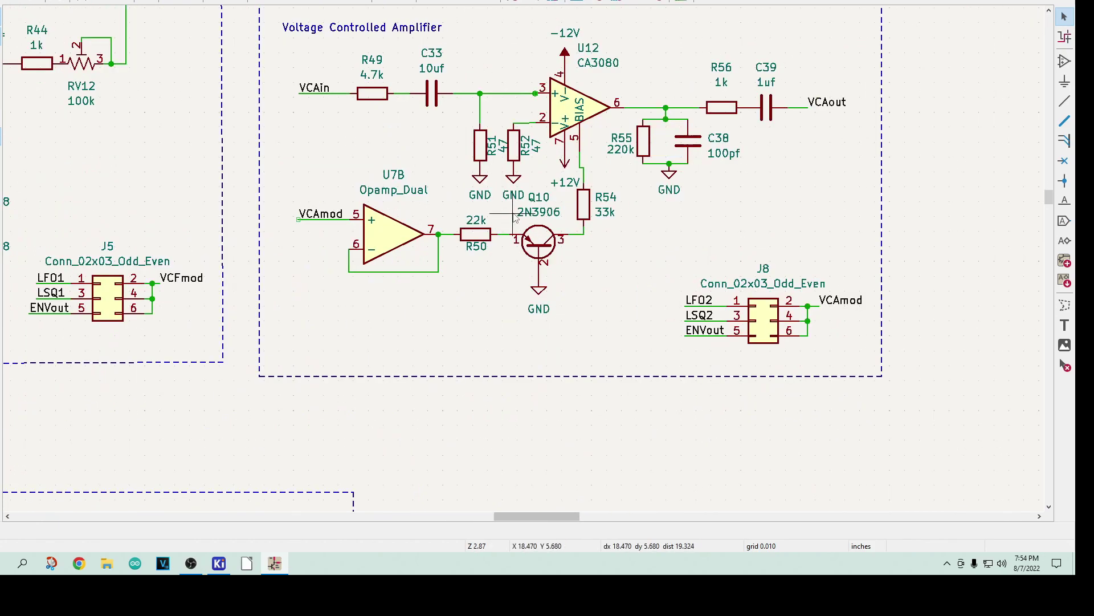
scroll(527, 263, down, 2)
scroll(525, 262, down, 4)
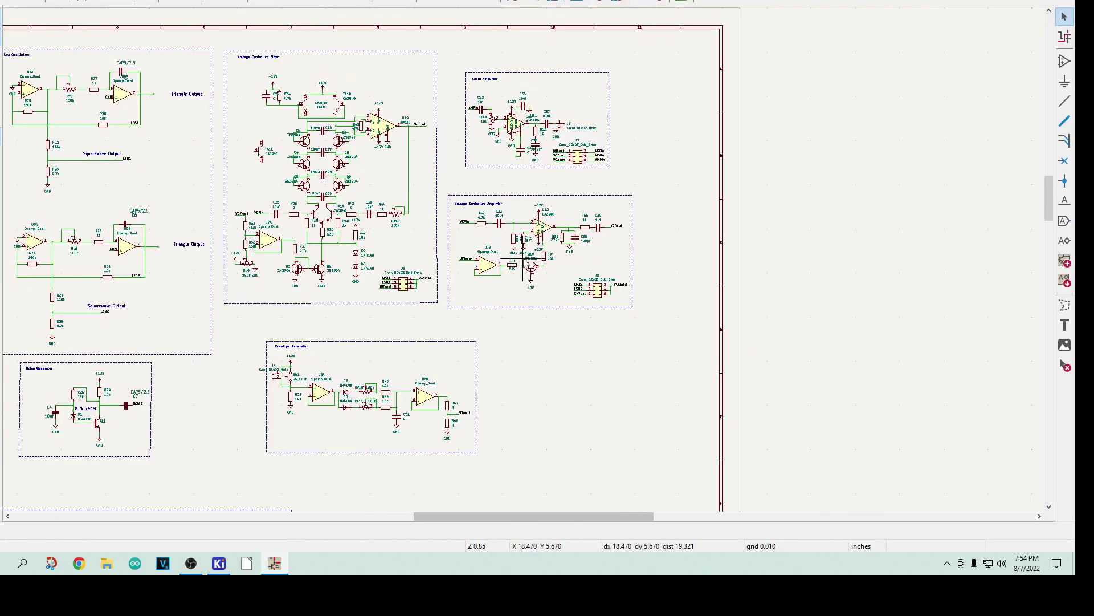
scroll(525, 262, up, 4)
scroll(525, 262, down, 6)
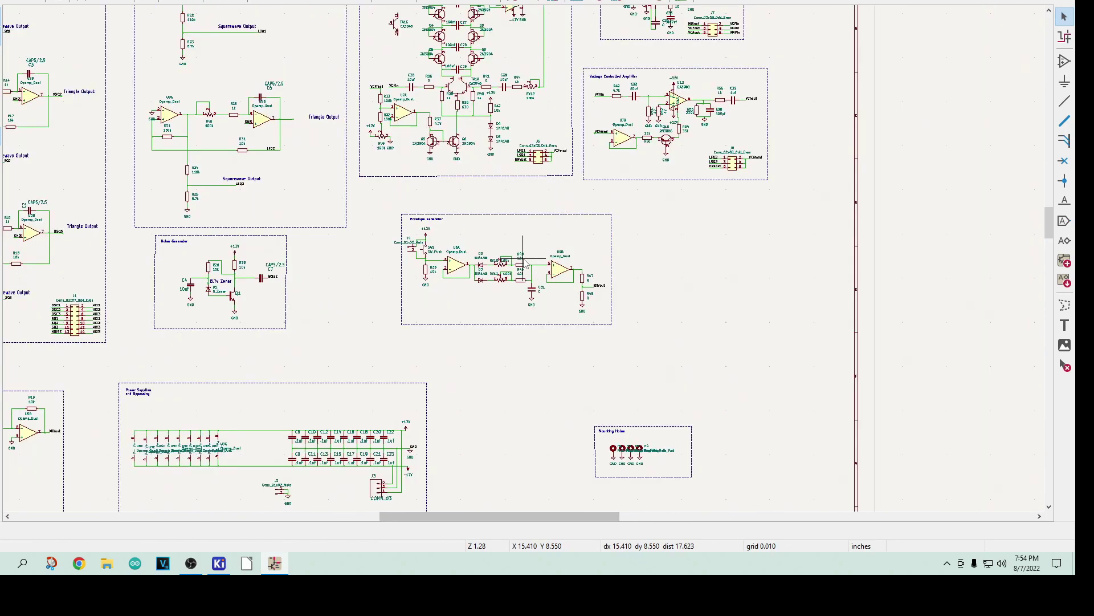
scroll(490, 371, up, 3)
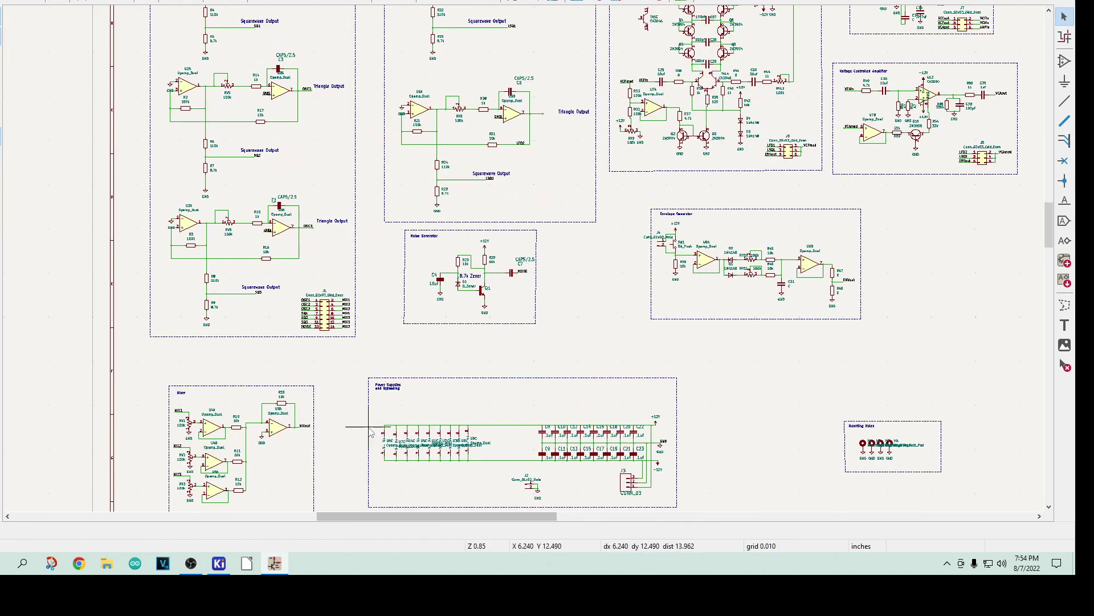
scroll(523, 262, down, 1)
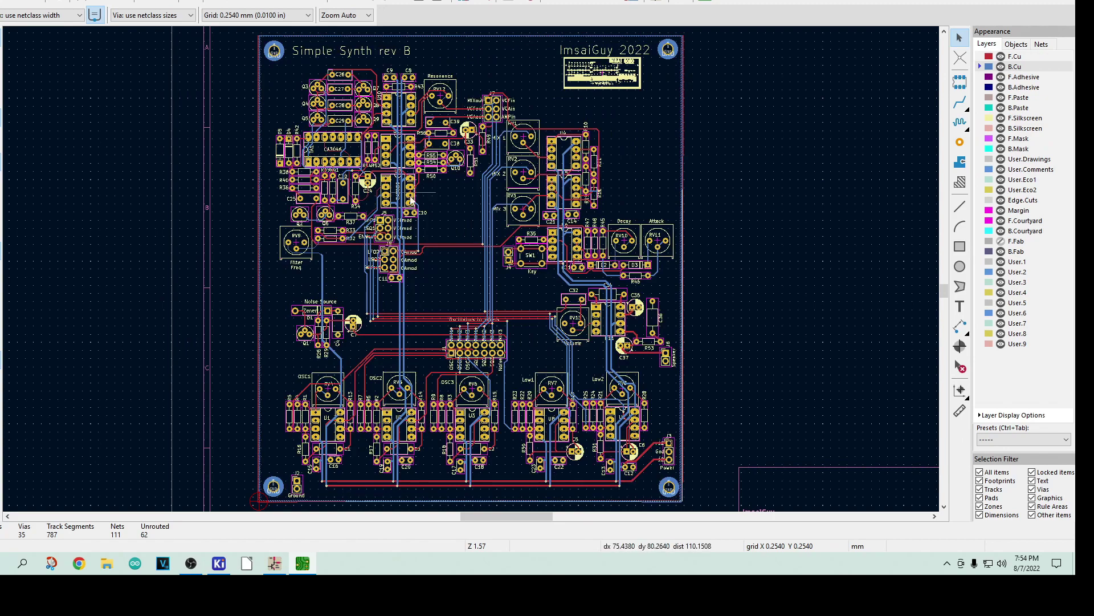
Step: Examine the PCB layout's filter area, IMSAI 8080 silkscreen graphic, and the Decay and Attack potentiometers of the envelope circuit
scroll(328, 131, up, 2)
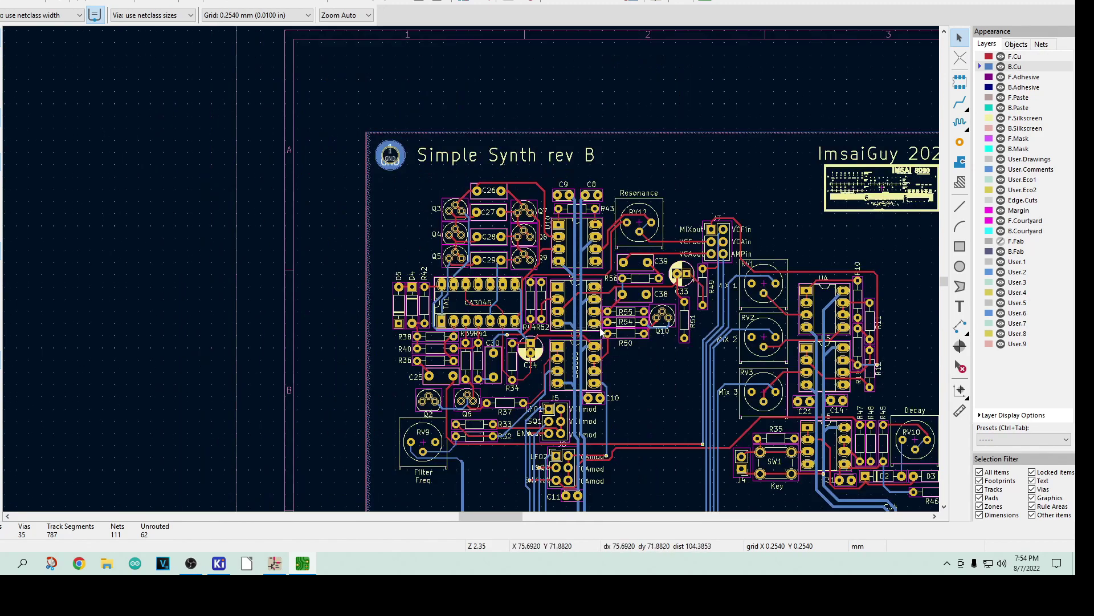
scroll(586, 329, up, 2)
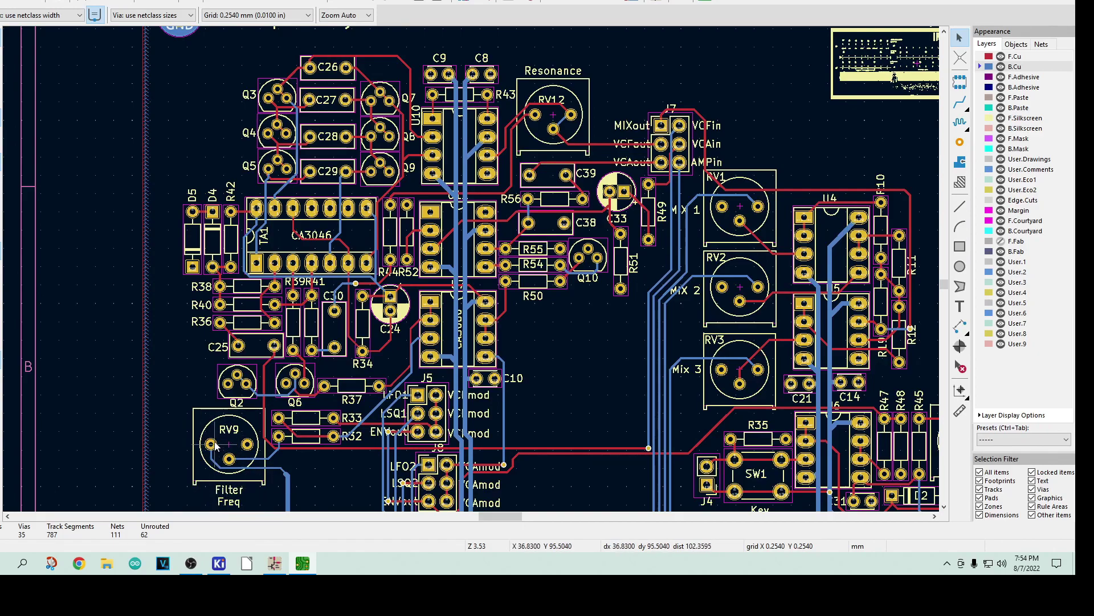
scroll(354, 283, down, 3)
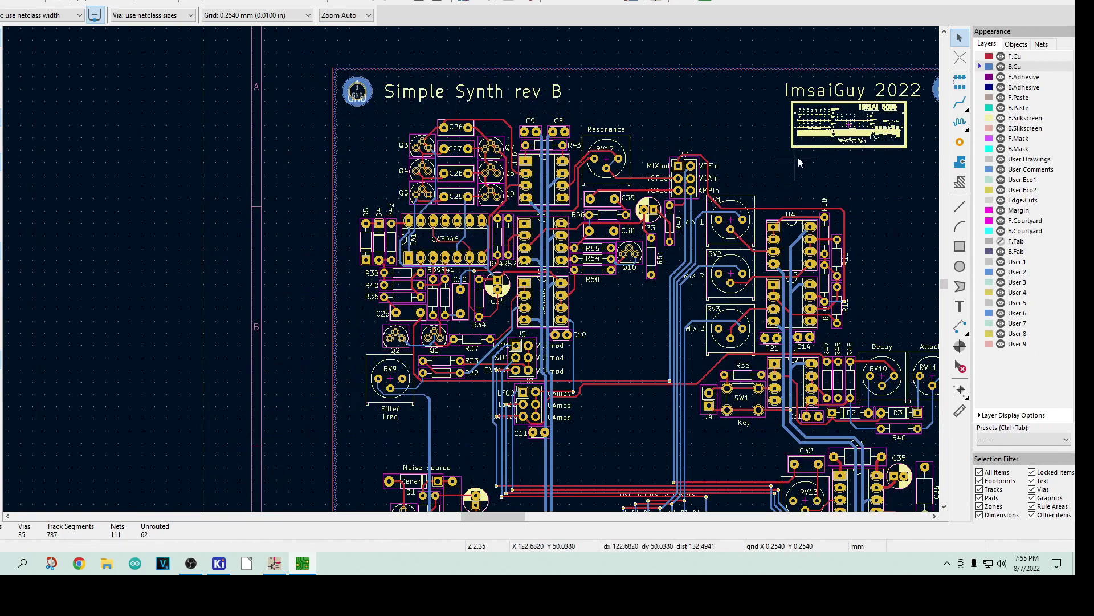
scroll(866, 171, up, 5)
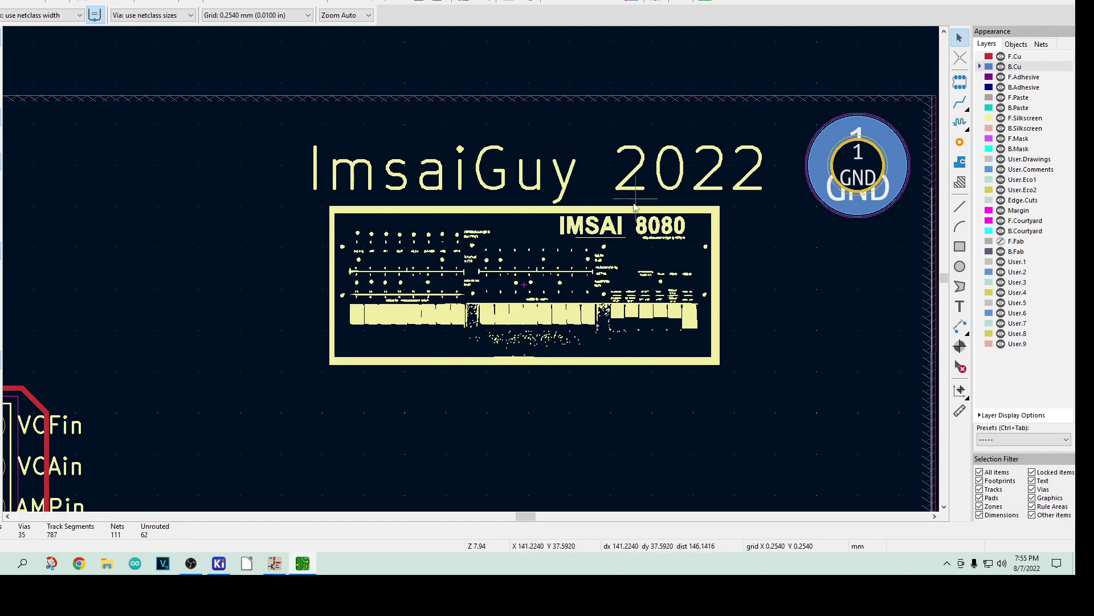
scroll(519, 265, down, 7)
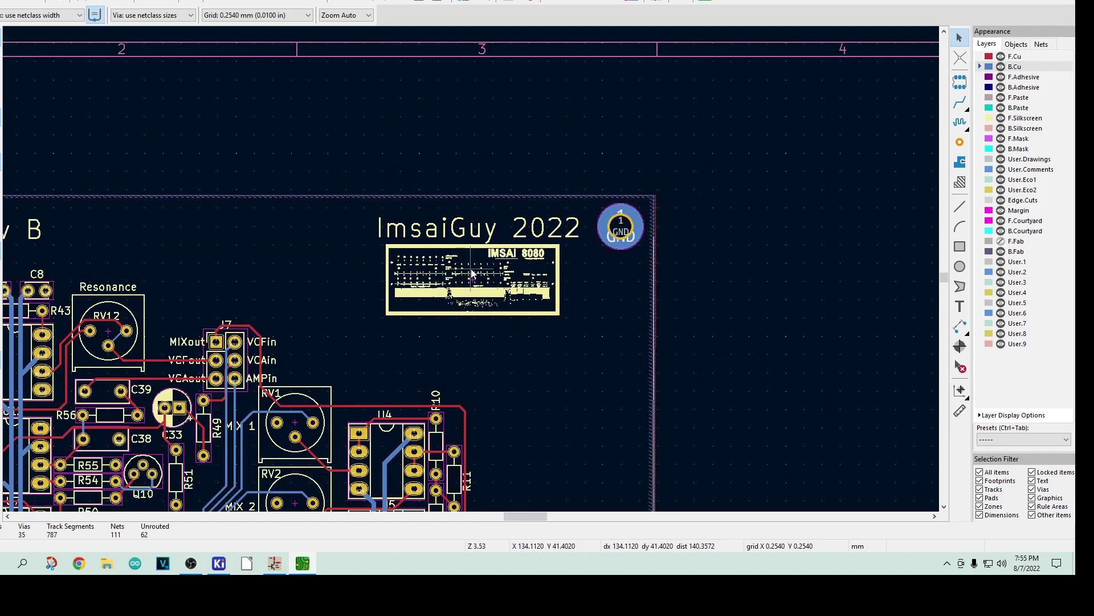
scroll(449, 377, up, 6)
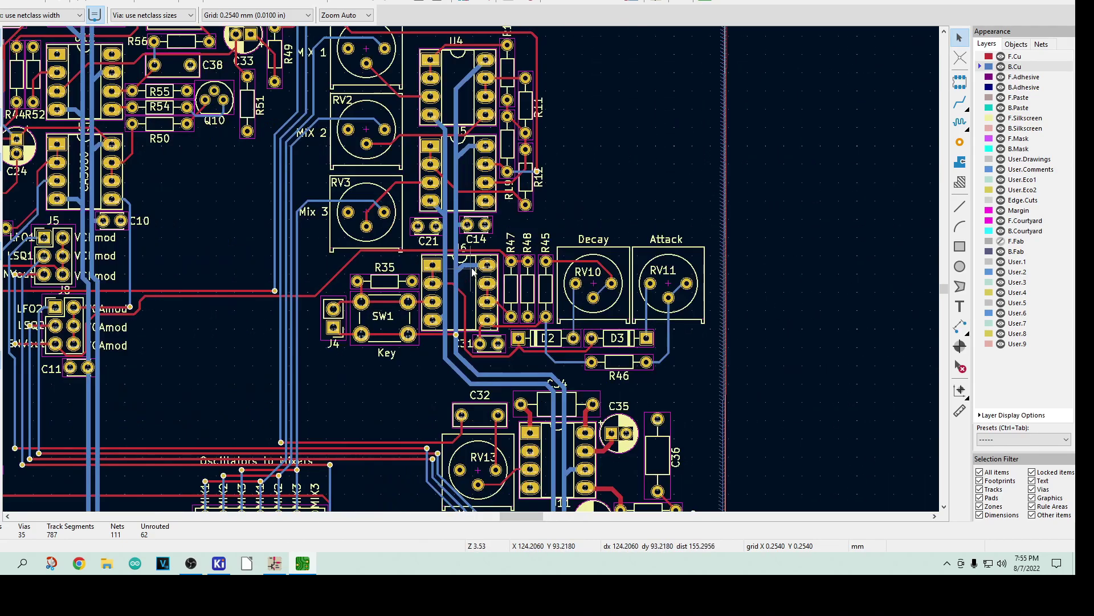
scroll(470, 262, down, 1)
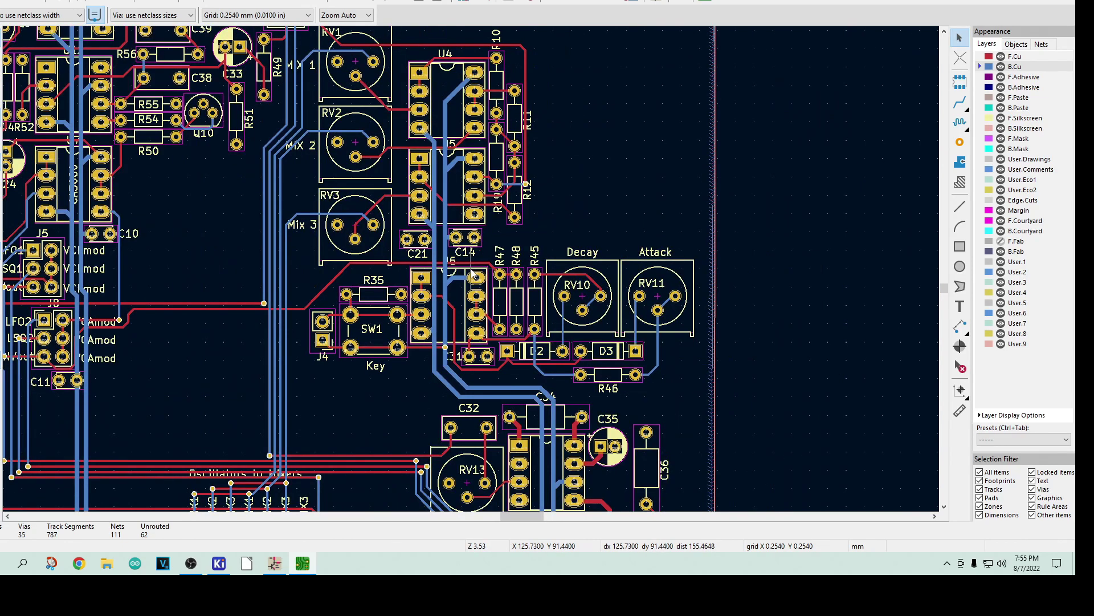
scroll(579, 339, up, 3)
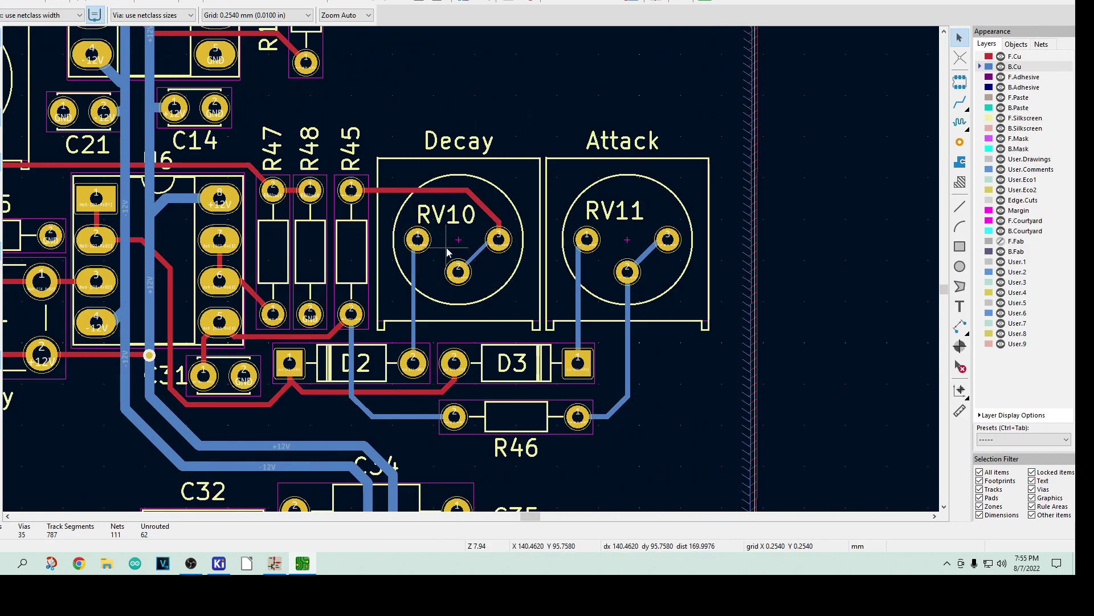
scroll(472, 274, down, 2)
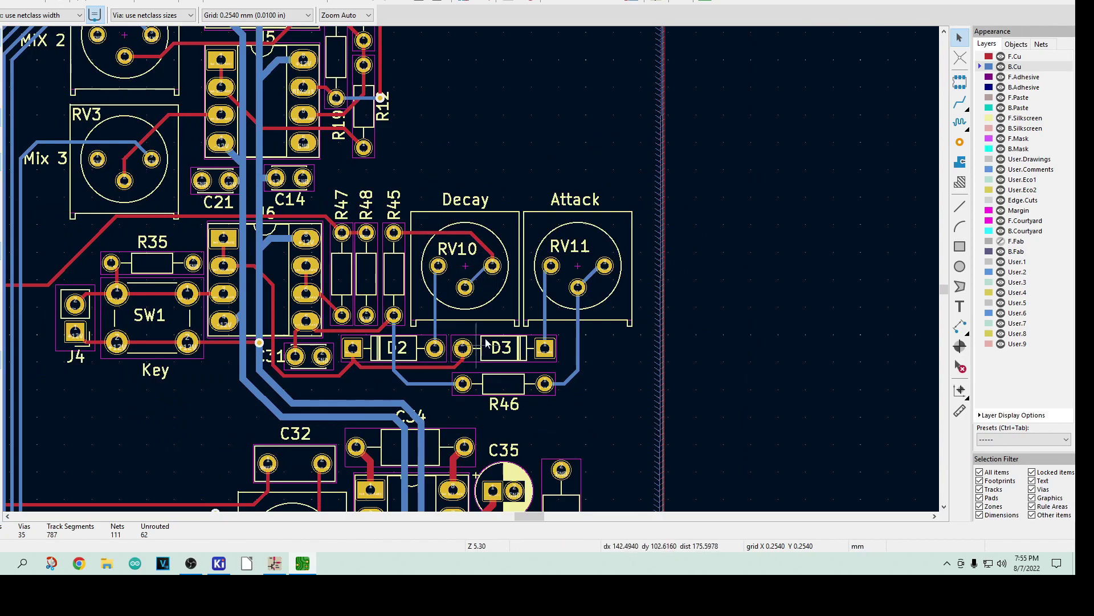
scroll(473, 273, down, 6)
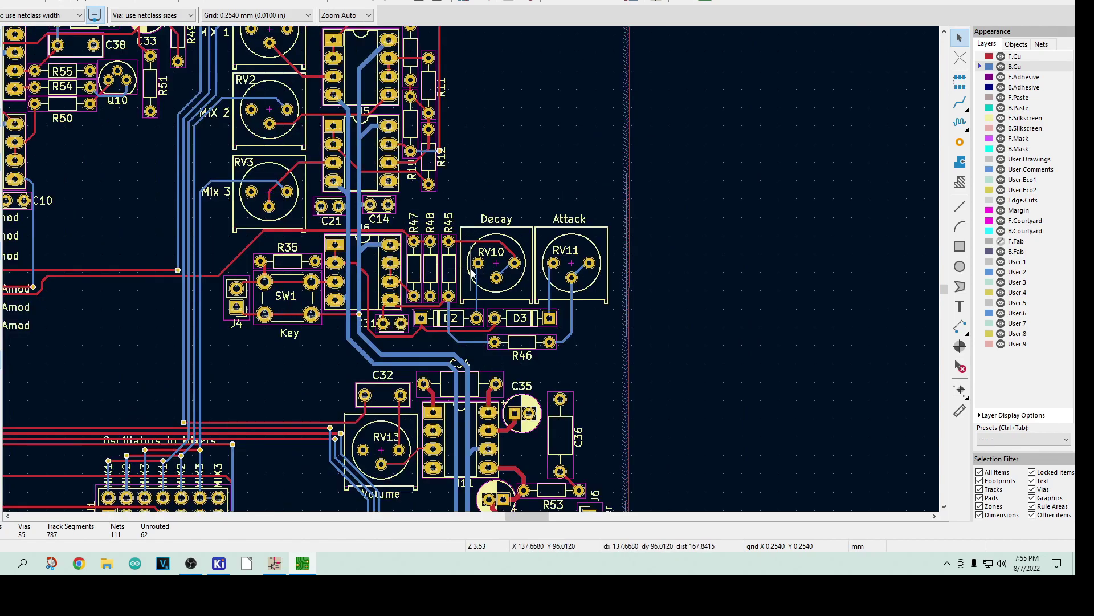
Step: Examine the PCB layout's speaker amplifier, the OSC and Low oscillator row, and the Noise Source components
scroll(438, 415, up, 6)
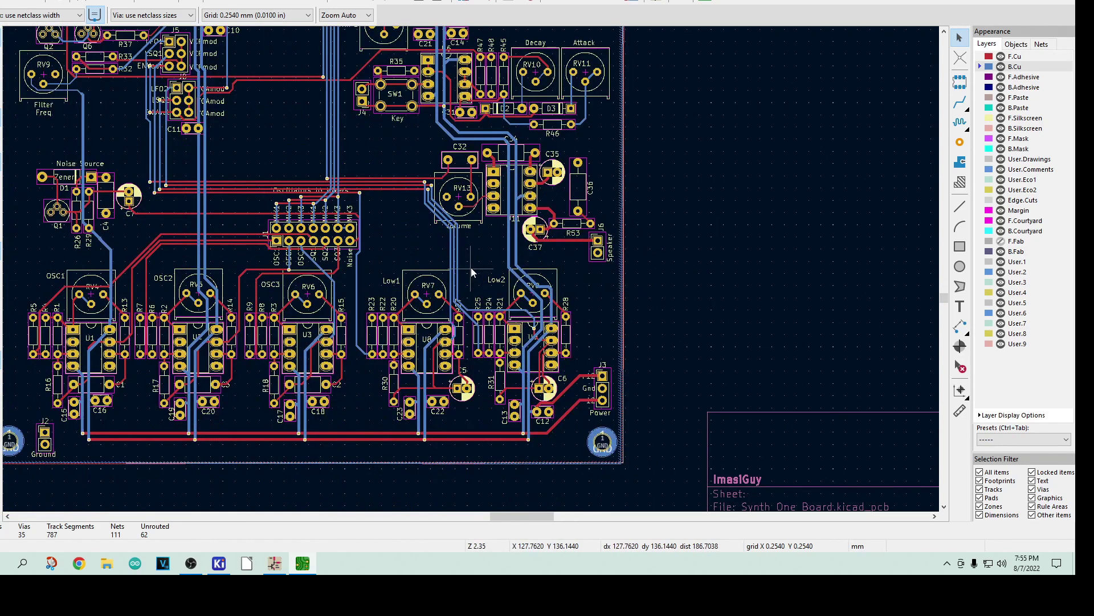
scroll(471, 268, down, 2)
scroll(571, 207, up, 4)
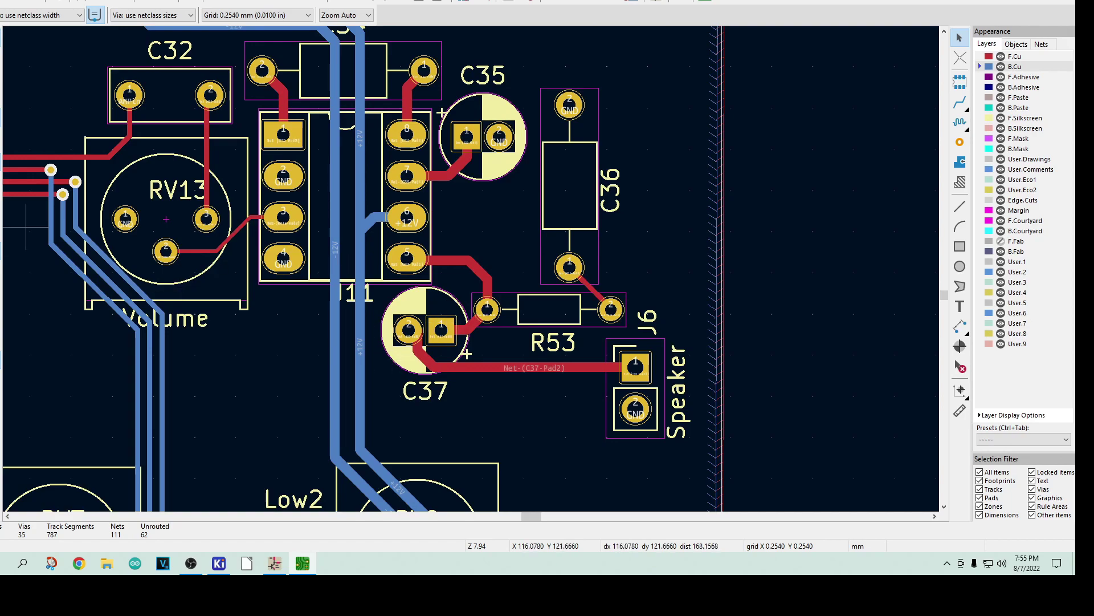
scroll(471, 269, down, 5)
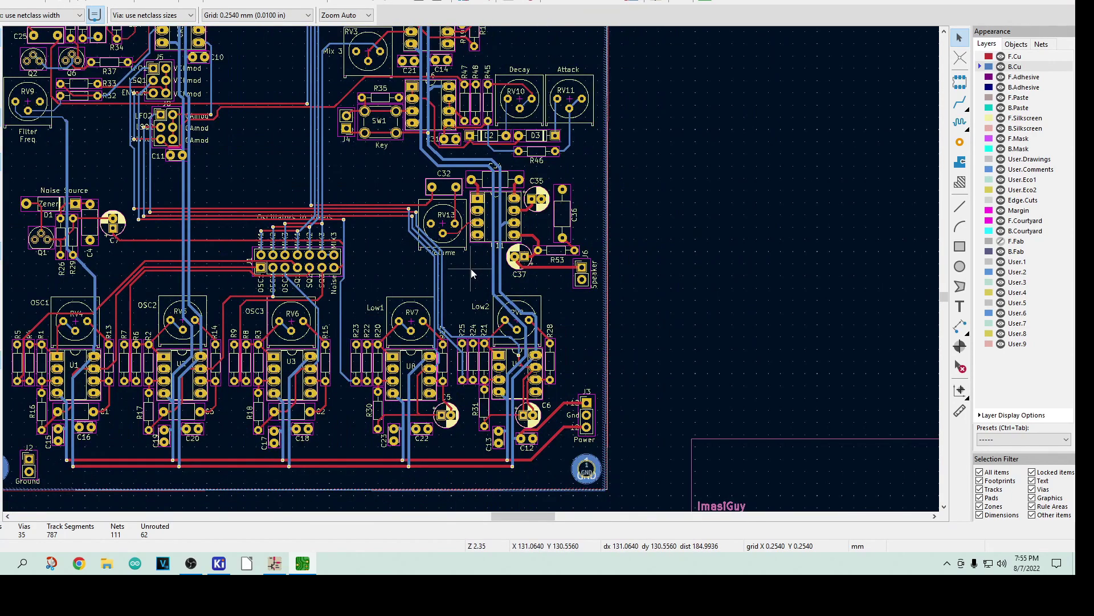
scroll(397, 432, up, 2)
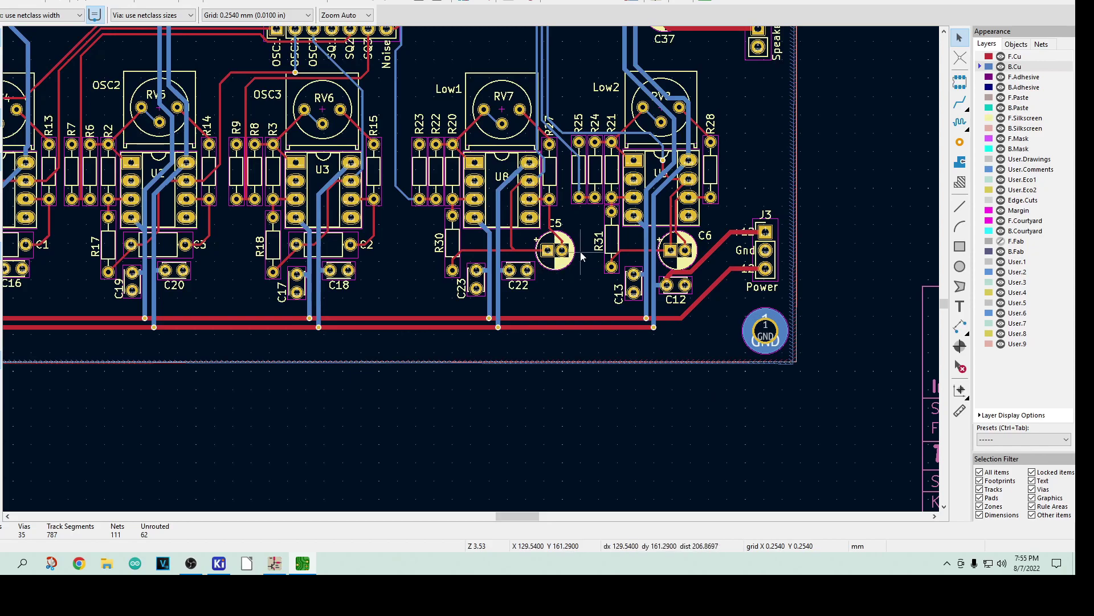
scroll(581, 257, down, 5)
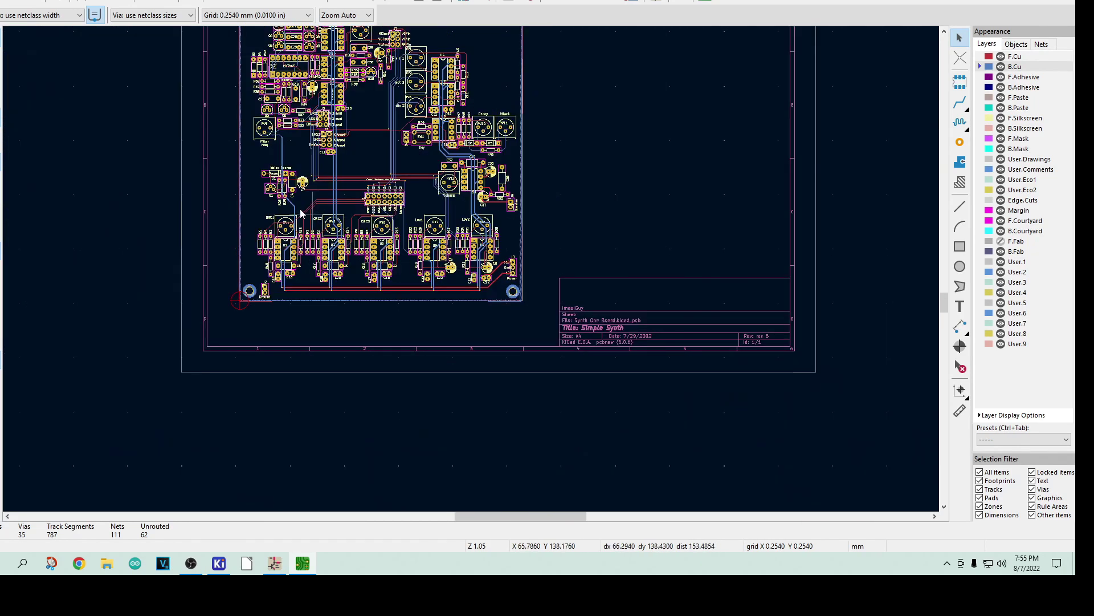
scroll(303, 214, up, 6)
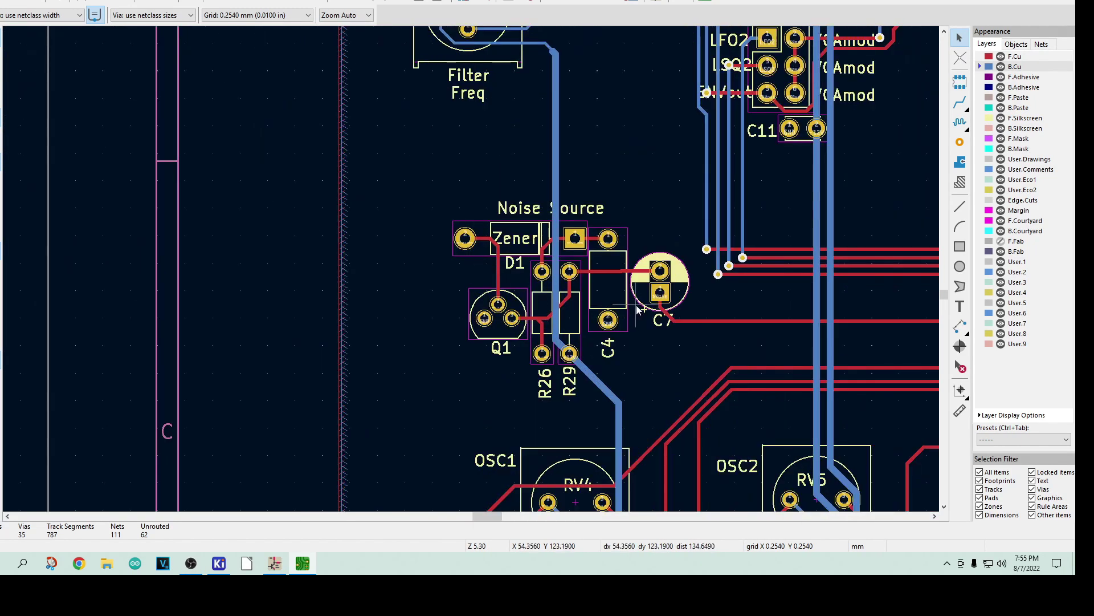
scroll(569, 282, up, 2)
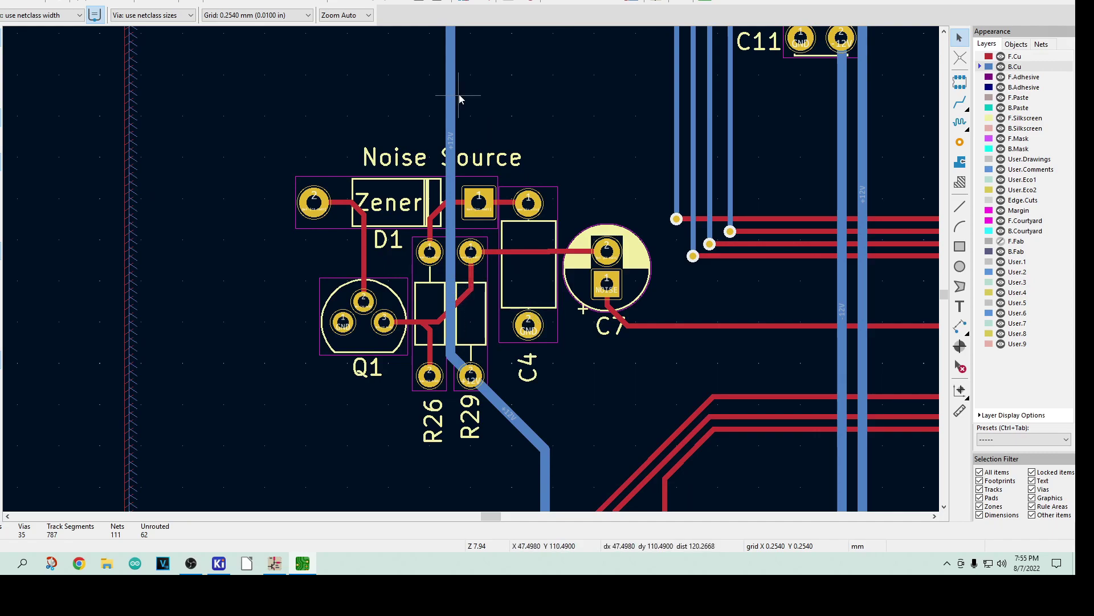
click(653, 2)
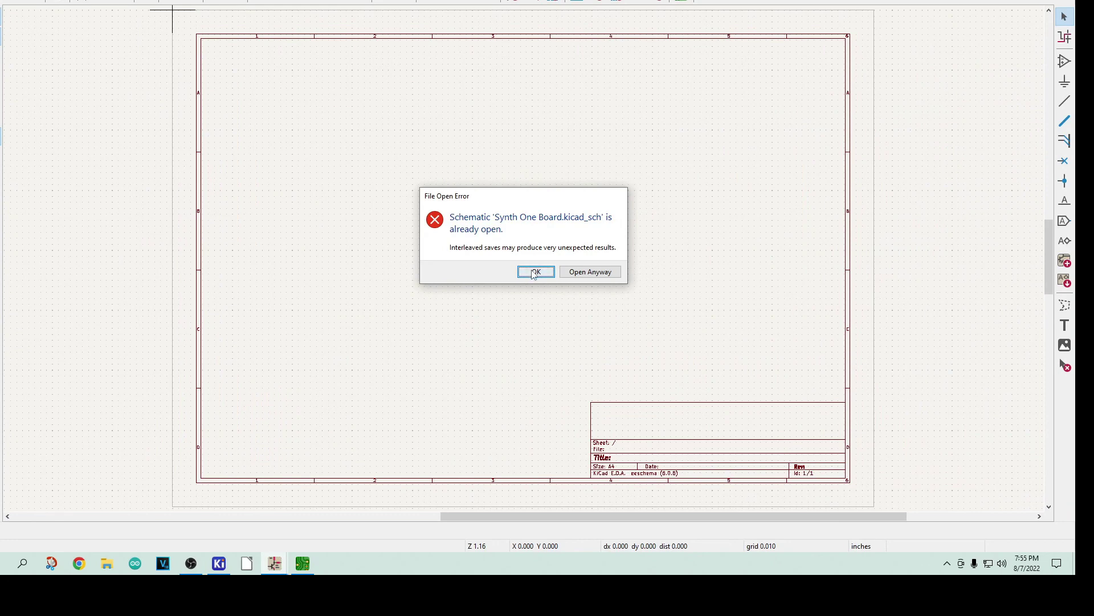
click(537, 272)
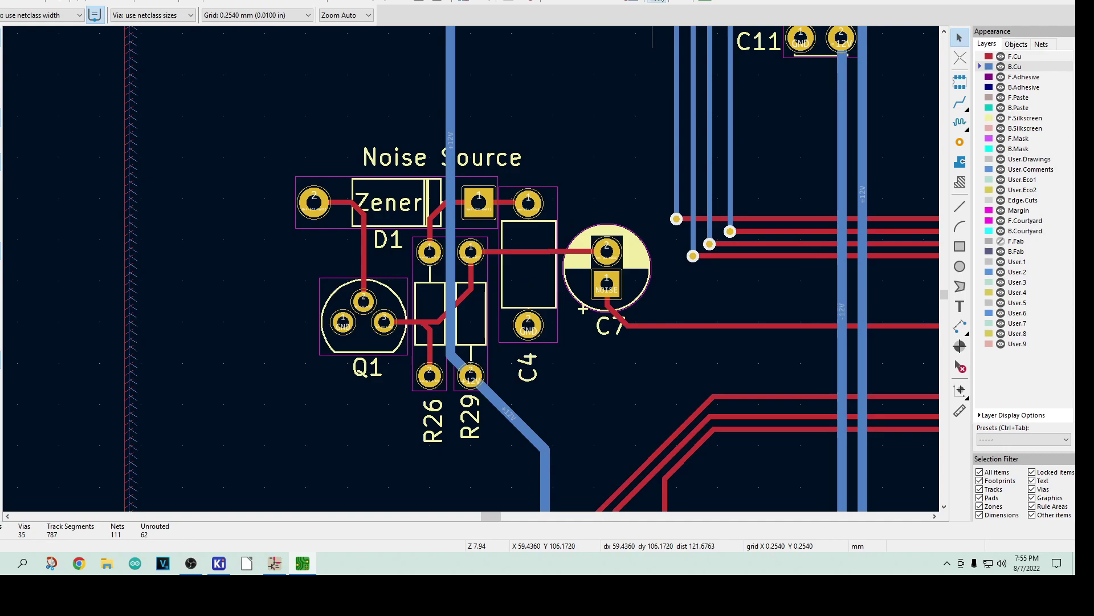
click(657, 2)
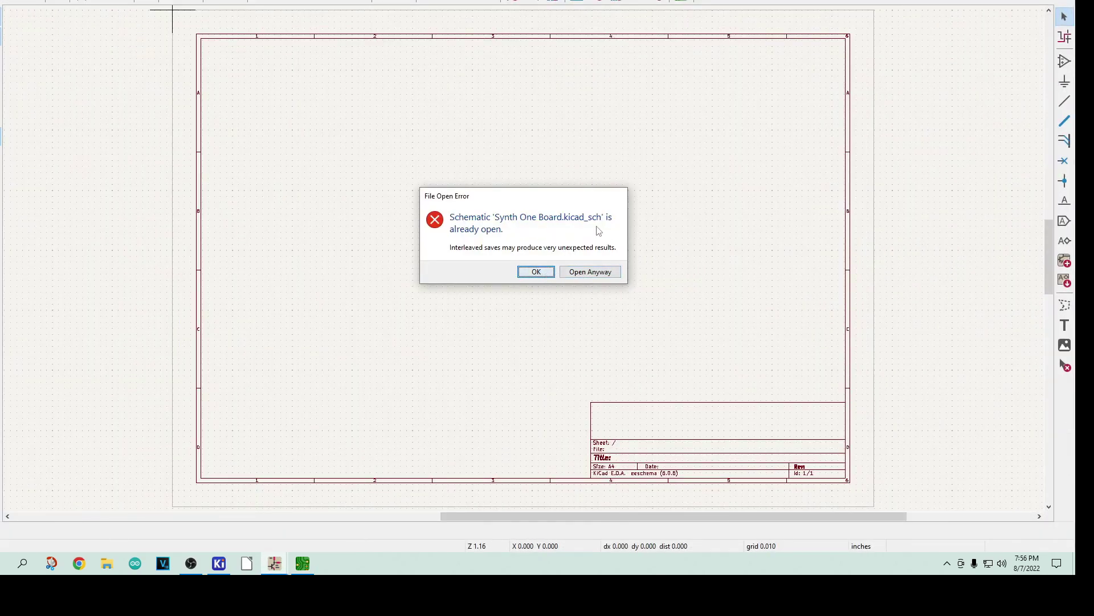
click(530, 275)
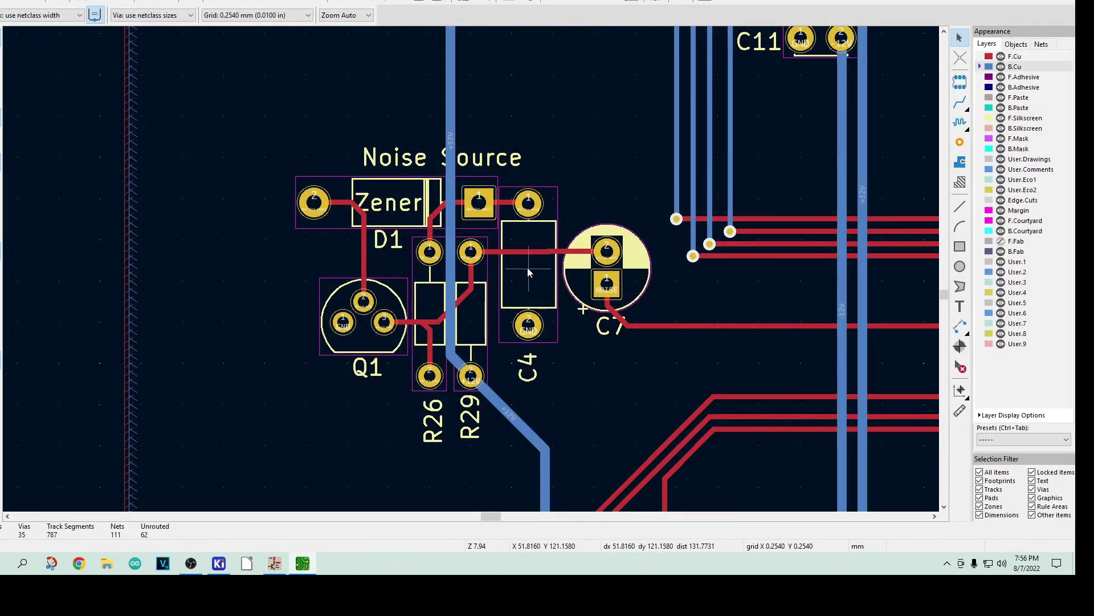
Step: Switch to the already open schematic editor window showing the full synth schematic
click(274, 564)
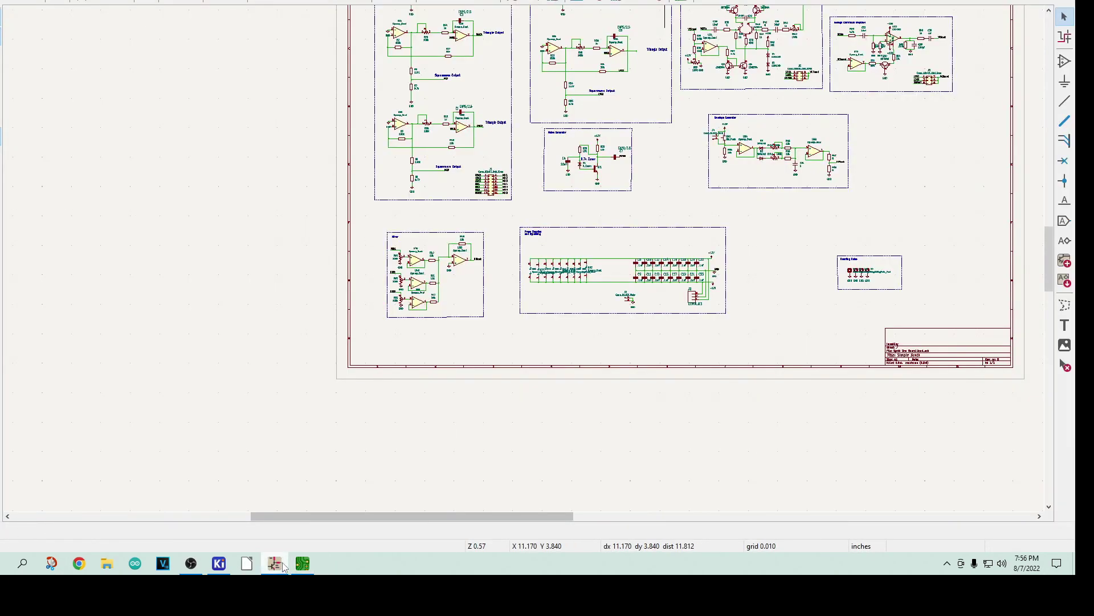
Step: Examine the schematic's Noise Generator circuit with the Zener diode, transistor Q1 and output capacitor C7
scroll(596, 158, up, 8)
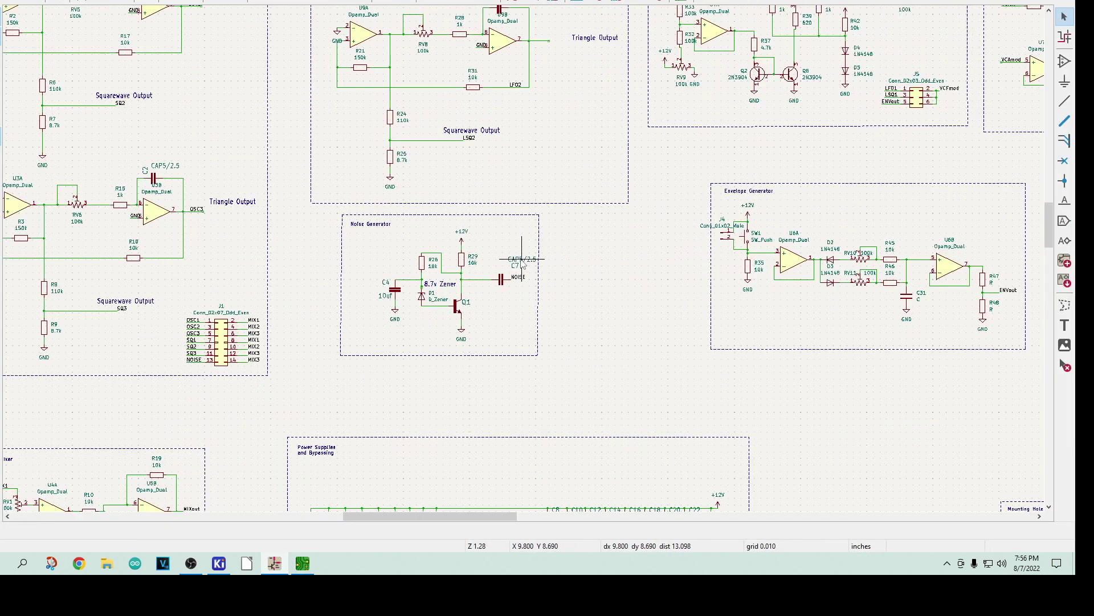
scroll(529, 265, up, 2)
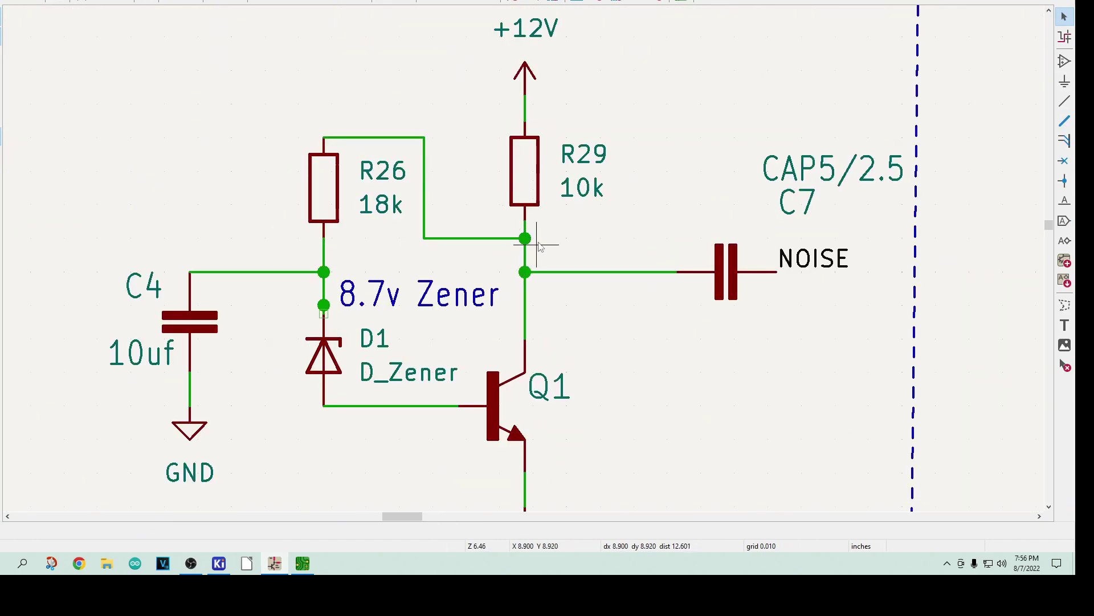
scroll(528, 251, down, 2)
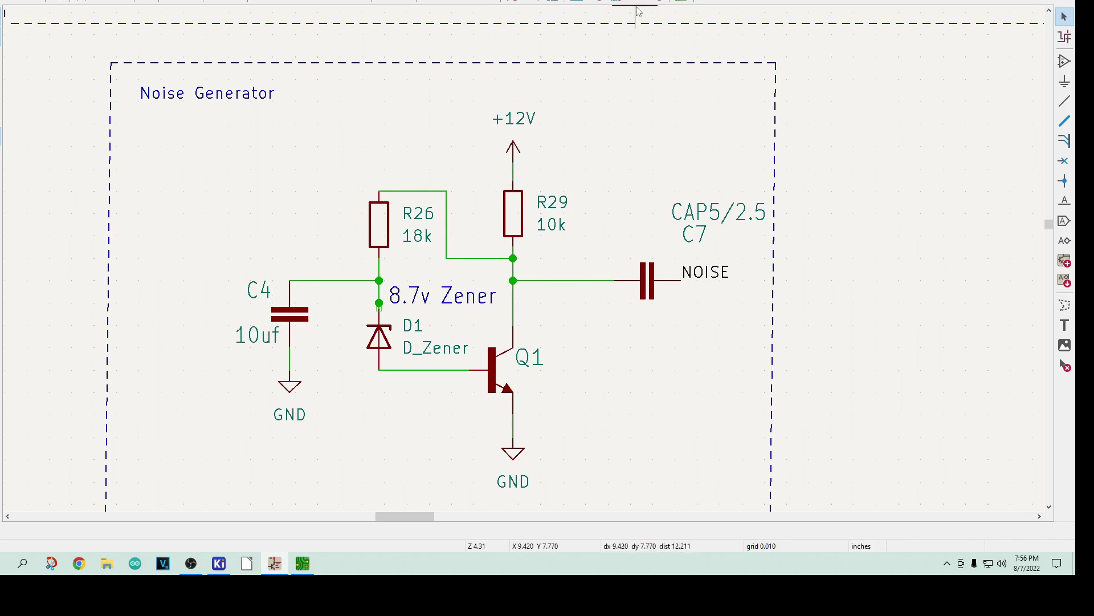
Step: Switch to the PCB editor and examine the Noise Source components and the OSC and Low oscillator row
click(303, 563)
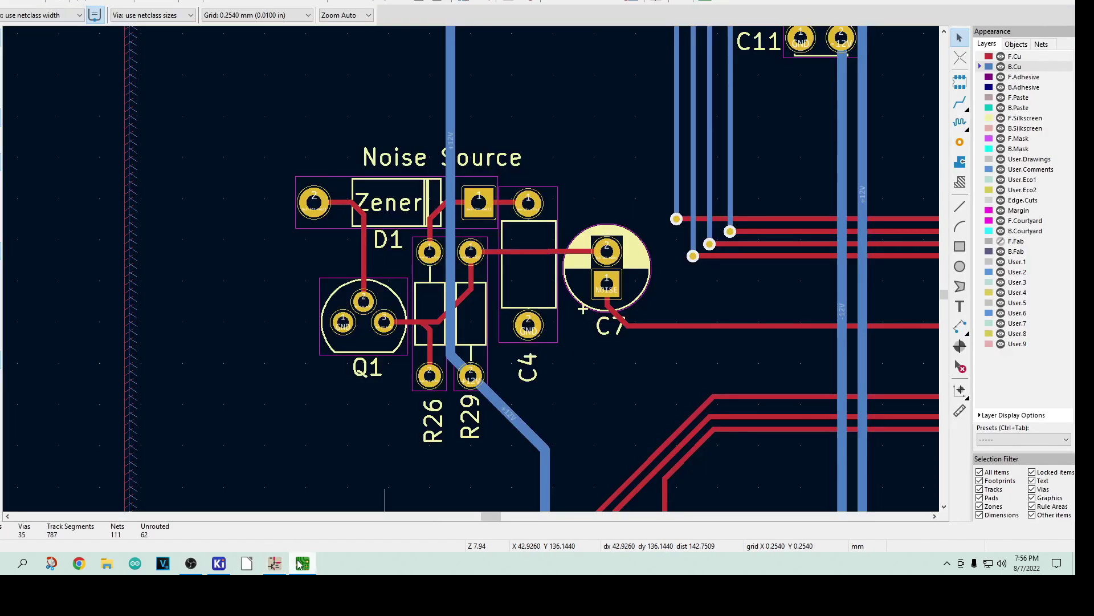
scroll(422, 468, down, 6)
scroll(470, 269, up, 3)
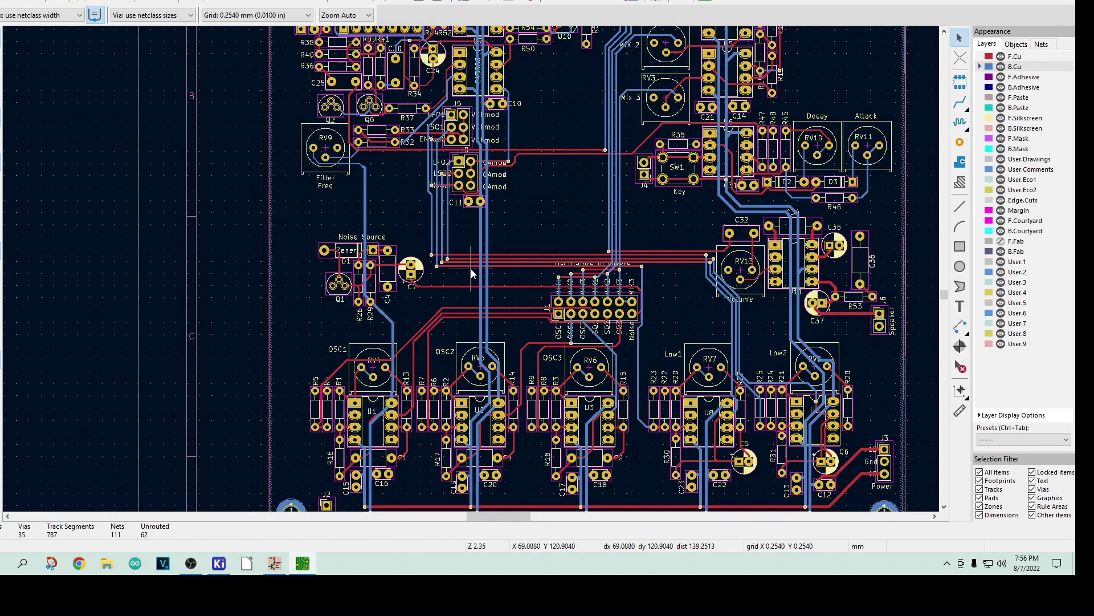
scroll(498, 402, up, 2)
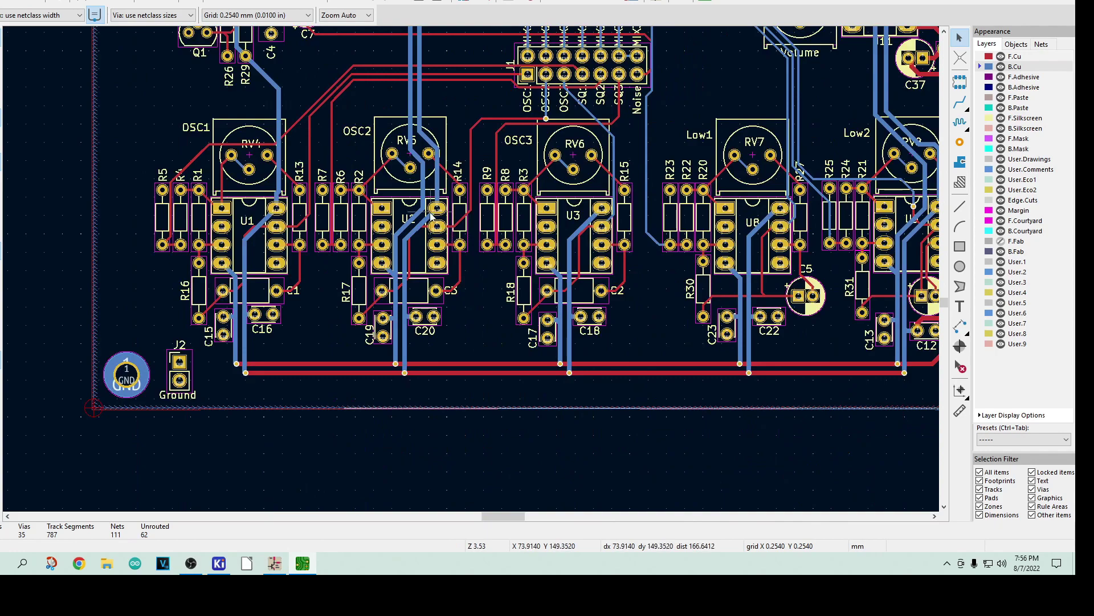
scroll(431, 213, down, 2)
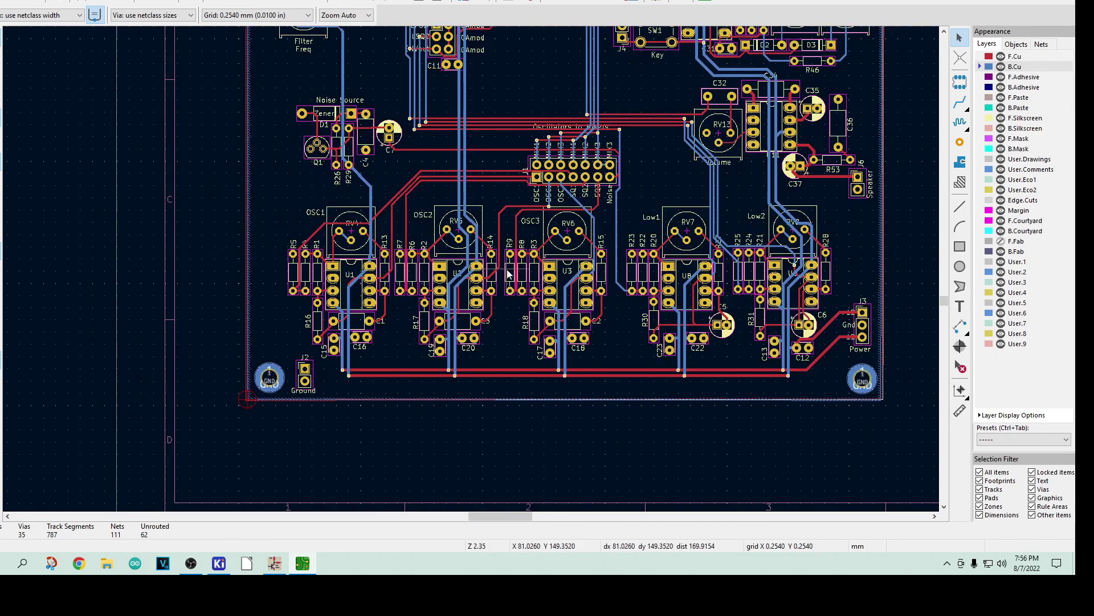
Step: Examine the -12V and +12V supply tracks running beneath the oscillator row along the board's lower edge
scroll(566, 300, up, 2)
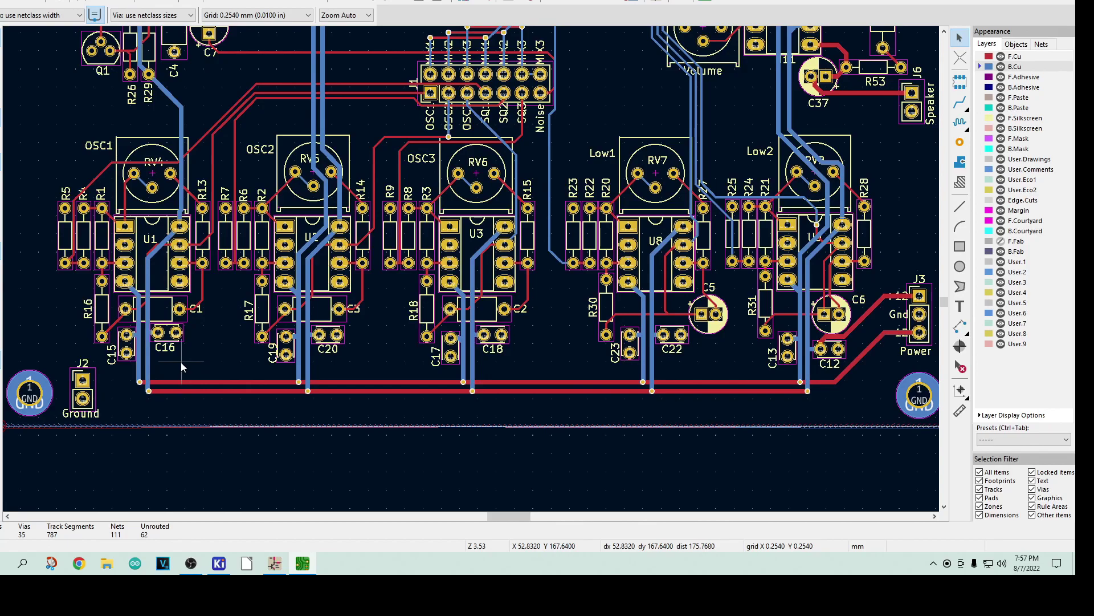
scroll(467, 406, up, 2)
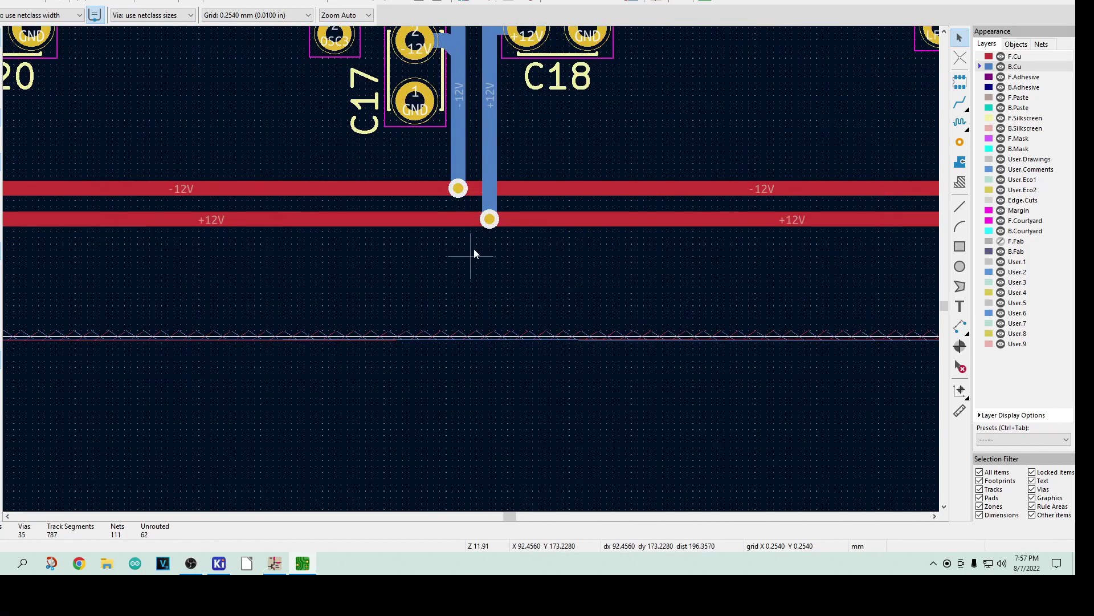
scroll(388, 214, down, 10)
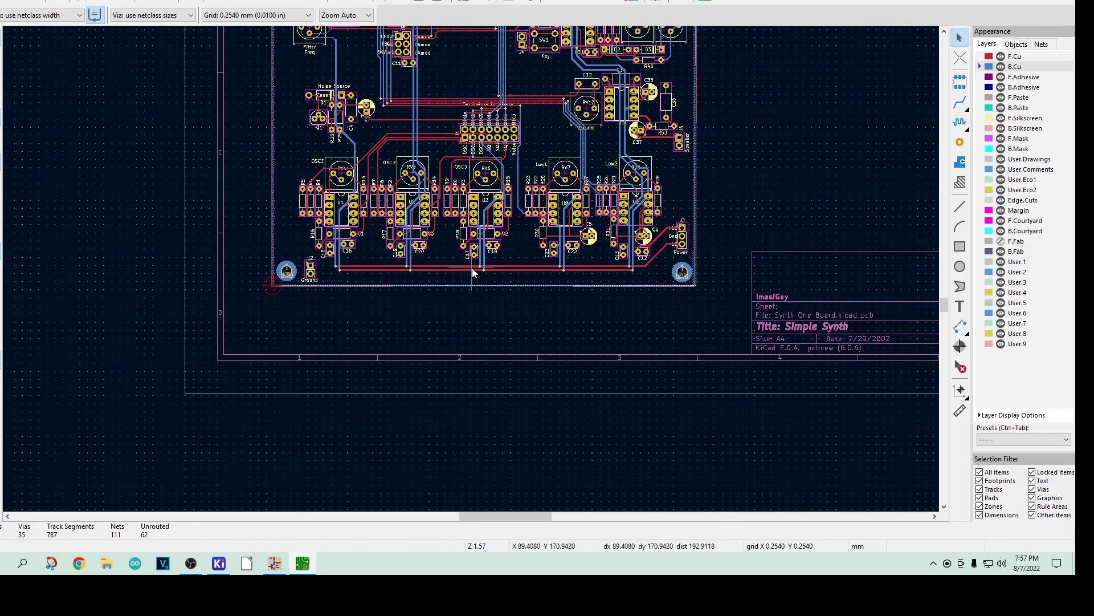
scroll(467, 191, up, 6)
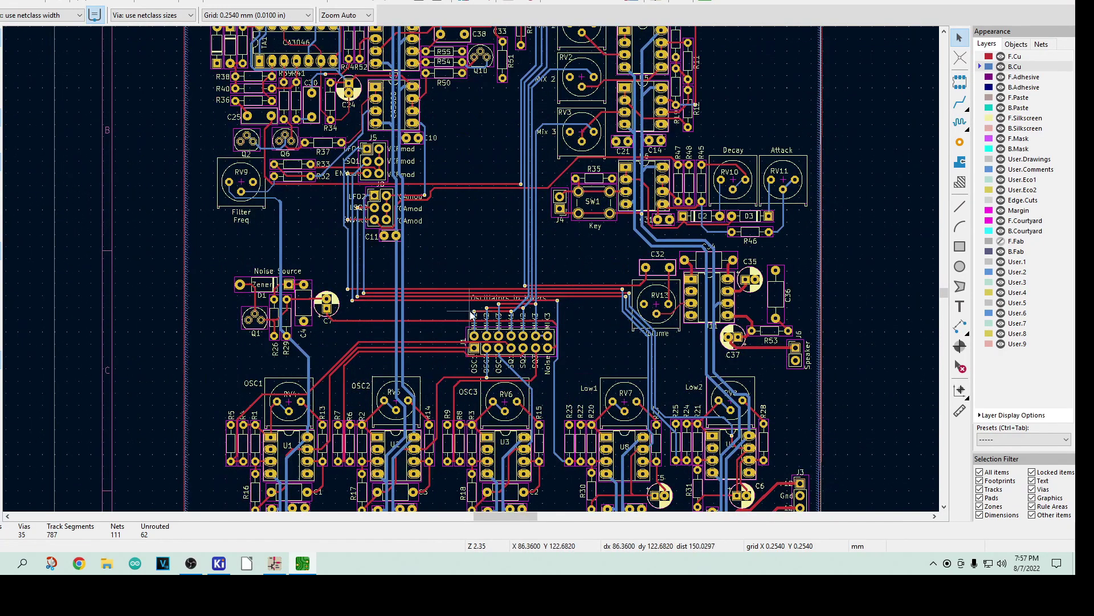
Step: Examine the tracks and vertical supply lines between the Noise Source, C11 and the Oscillators to Mixers header J1
scroll(471, 269, up, 2)
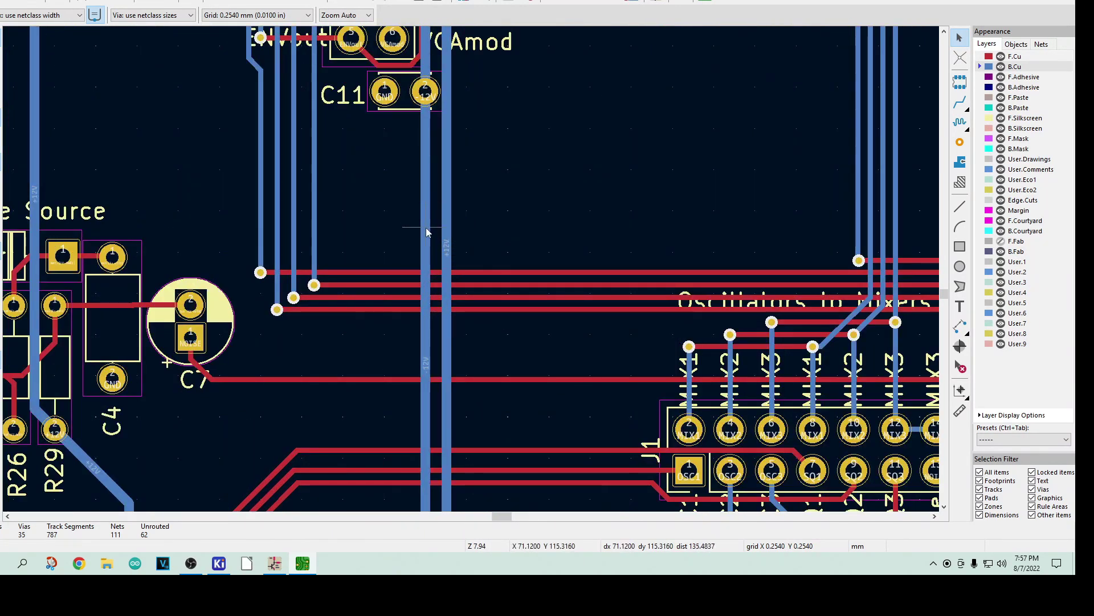
scroll(426, 231, down, 4)
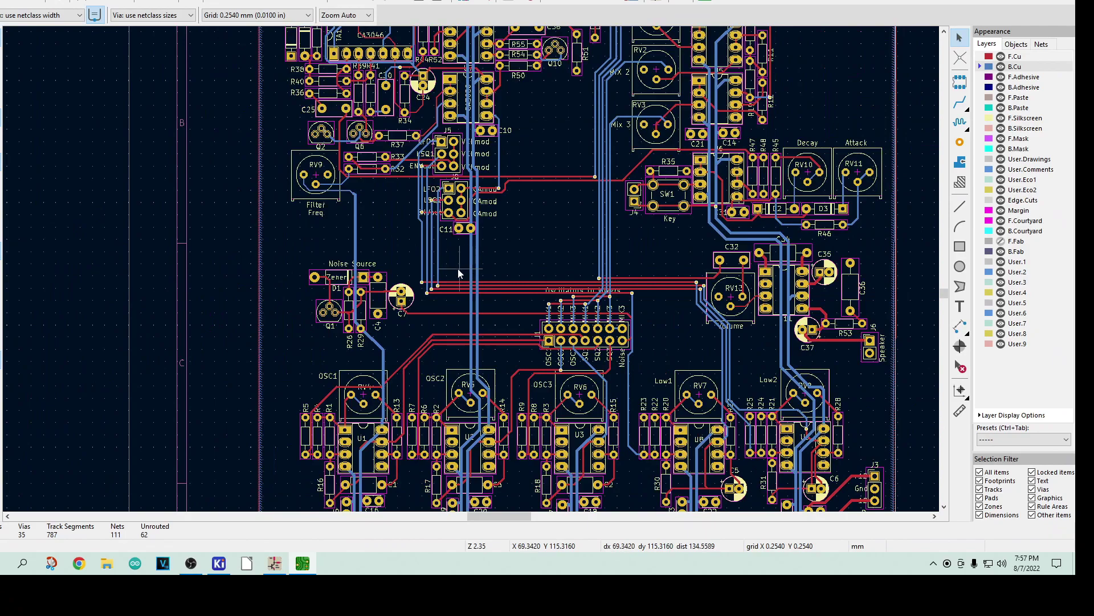
scroll(458, 273, down, 1)
scroll(471, 269, up, 3)
scroll(471, 268, down, 5)
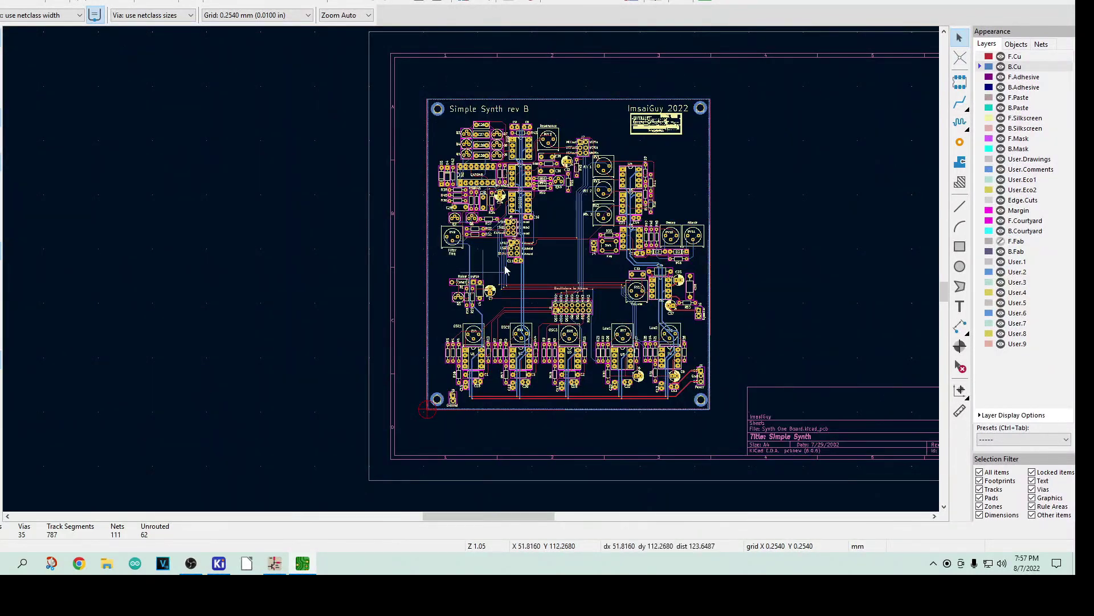
Step: Examine the supply tracks at bypass capacitors C9 and C8, and the area around the Low oscillators and Power connector J3
scroll(516, 128, up, 15)
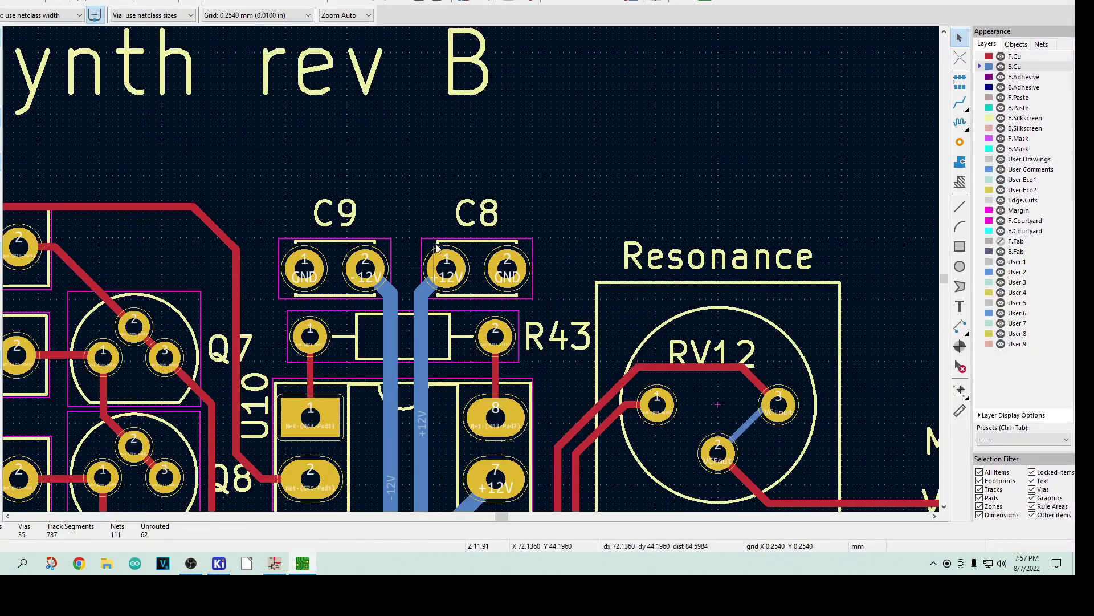
scroll(306, 305, down, 10)
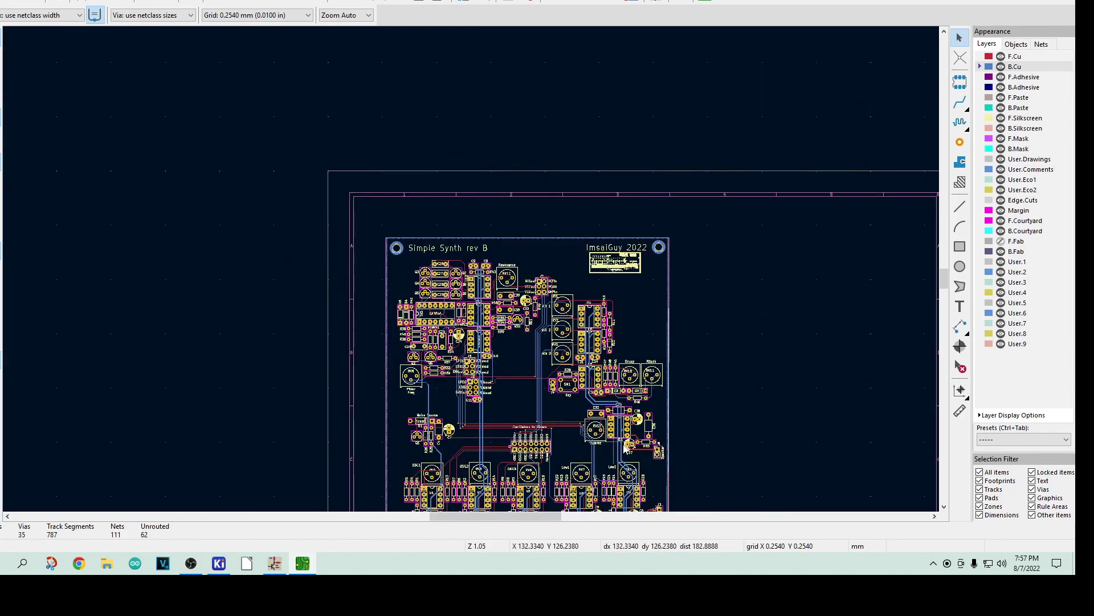
scroll(626, 448, up, 5)
scroll(403, 329, up, 2)
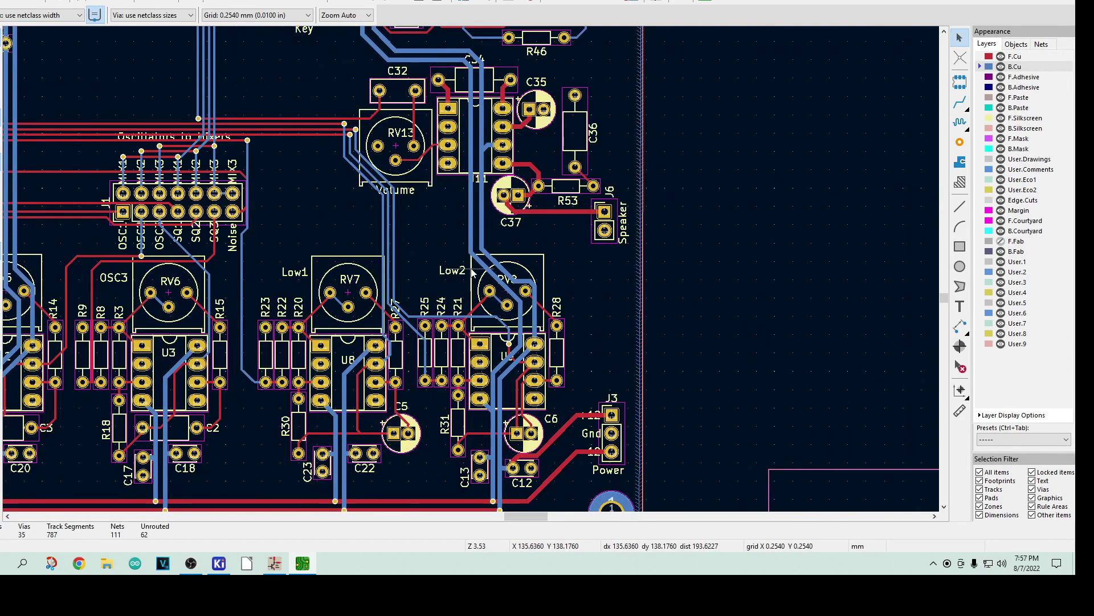
scroll(471, 273, down, 1)
scroll(374, 310, down, 1)
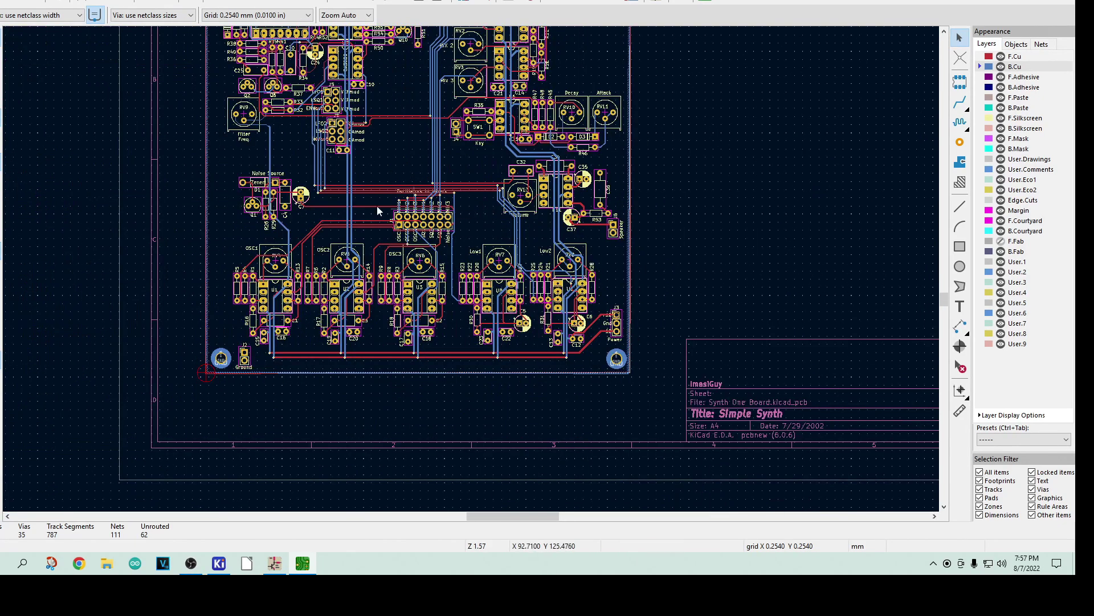
Step: Look over the complete Simple Synth rev B board layout within its outline
scroll(355, 205, up, 1)
scroll(471, 268, up, 1)
scroll(471, 269, down, 1)
scroll(471, 268, down, 1)
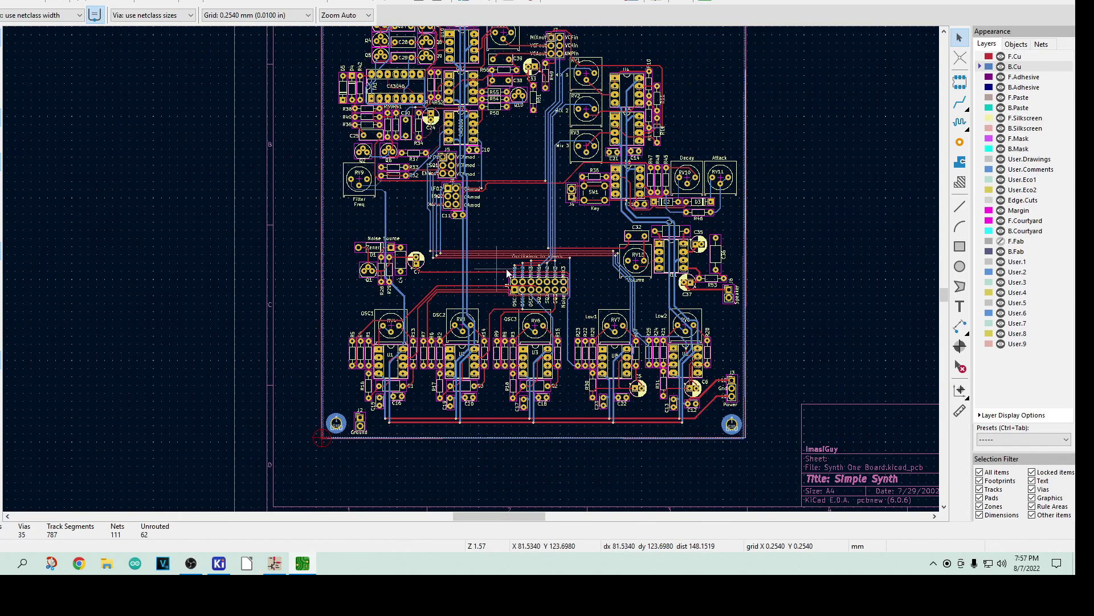
click(272, 2)
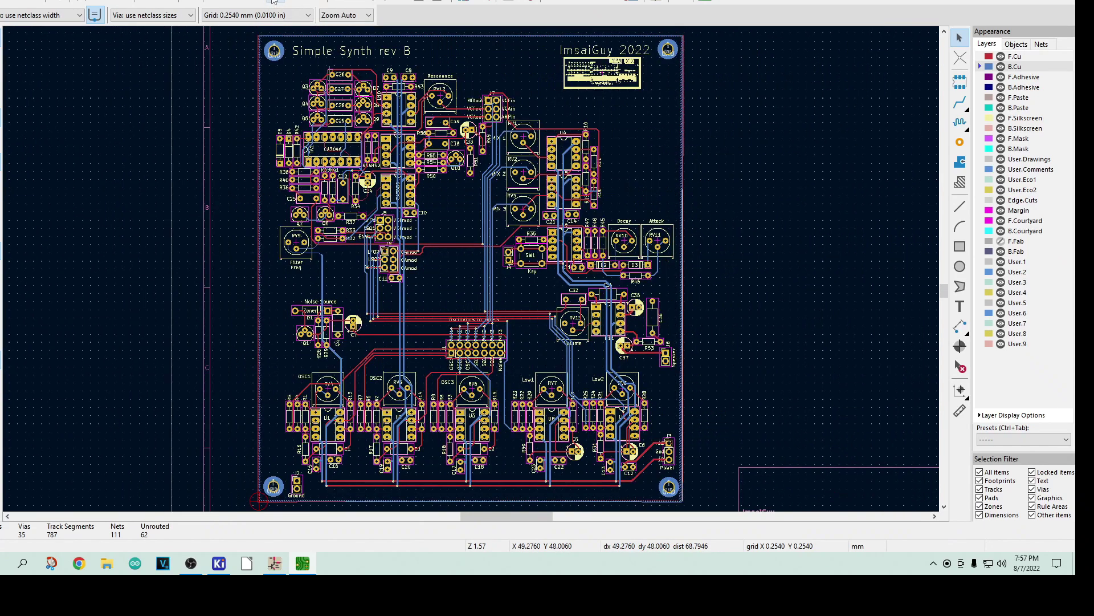